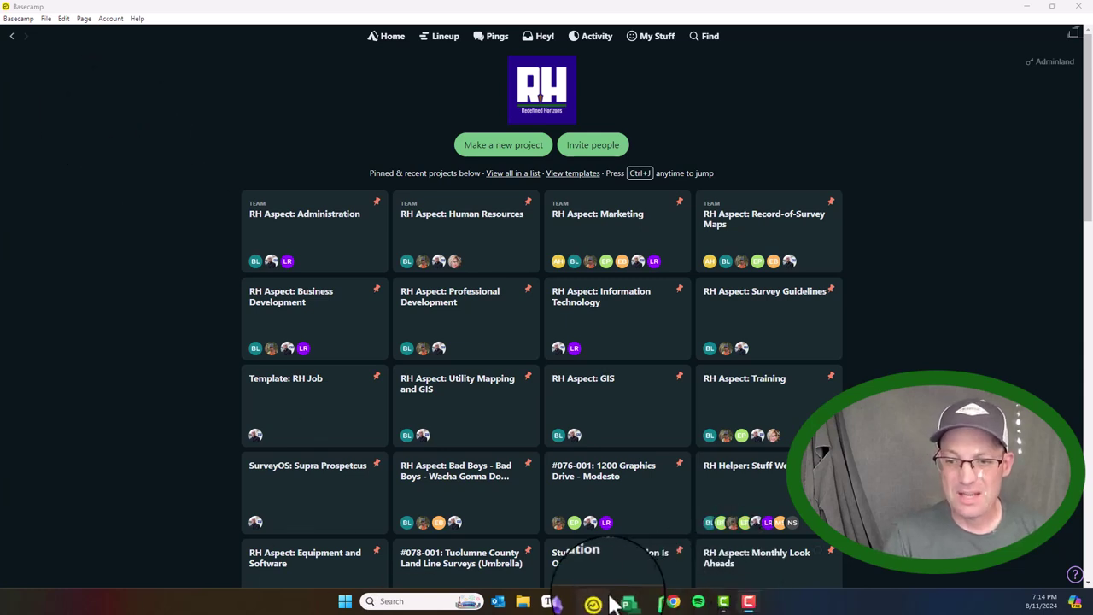
Look over the Adminland account administration page, then return to Home.
mouse_move(597, 601)
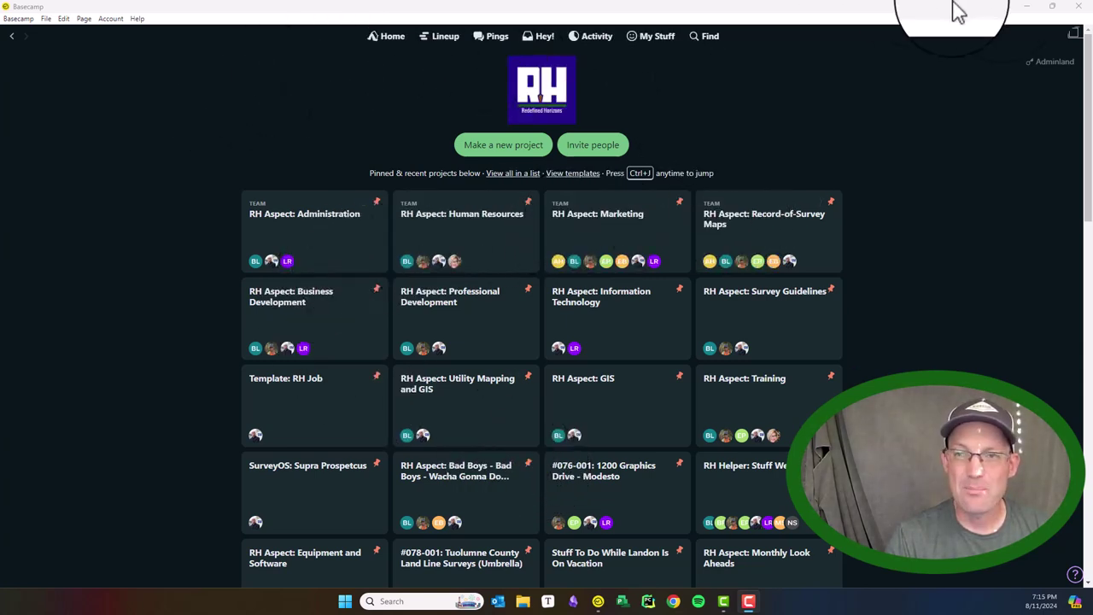
click(1067, 67)
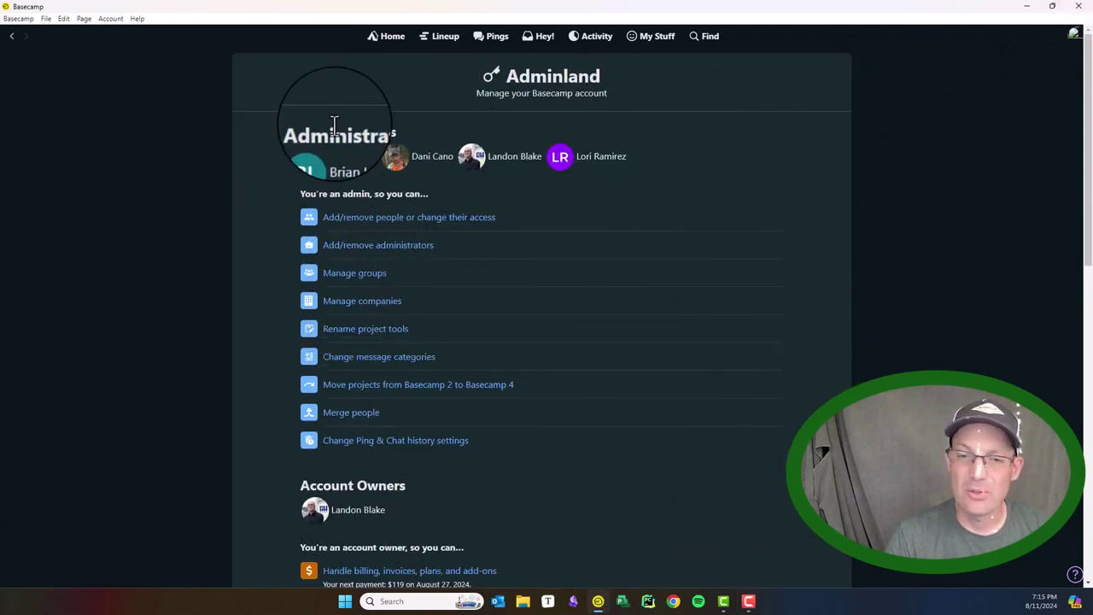
click(12, 37)
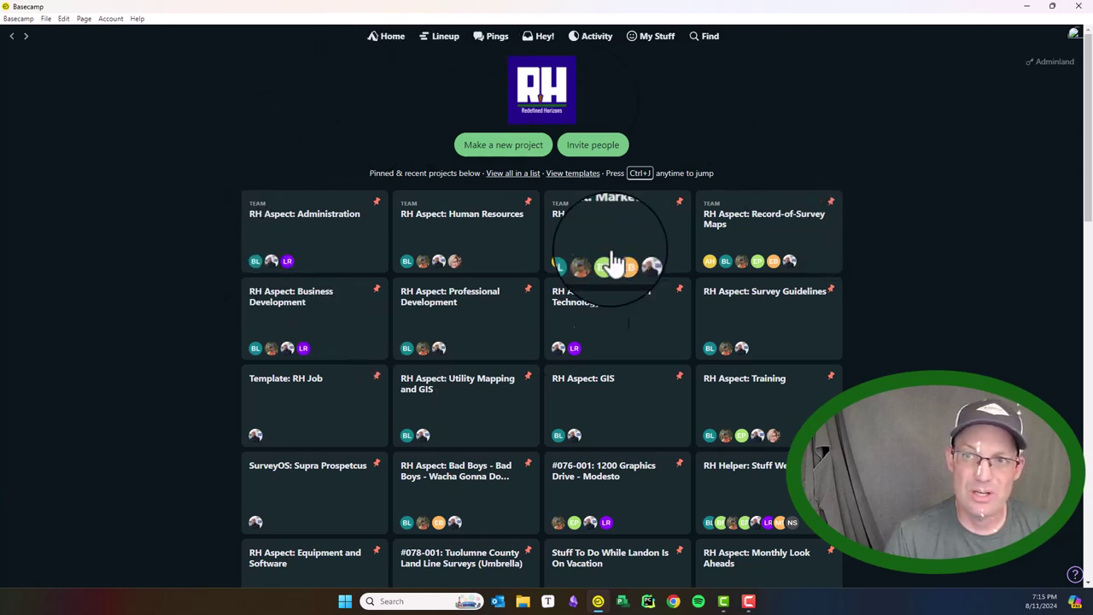
Search for ROS limited to To-dos, leave the person filter unchanged, and close search.
click(706, 36)
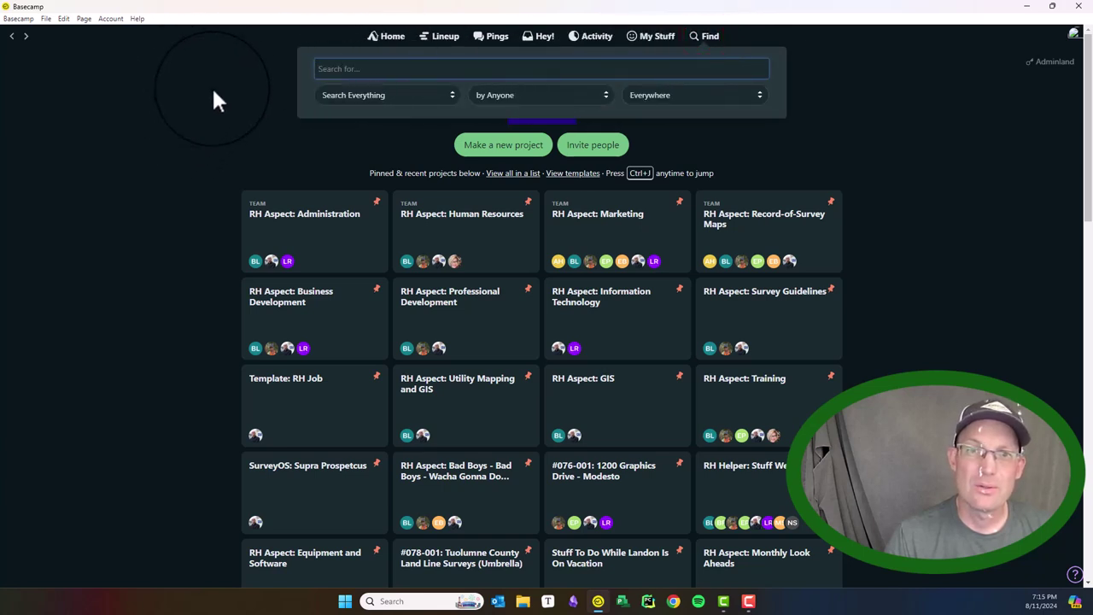
click(341, 69)
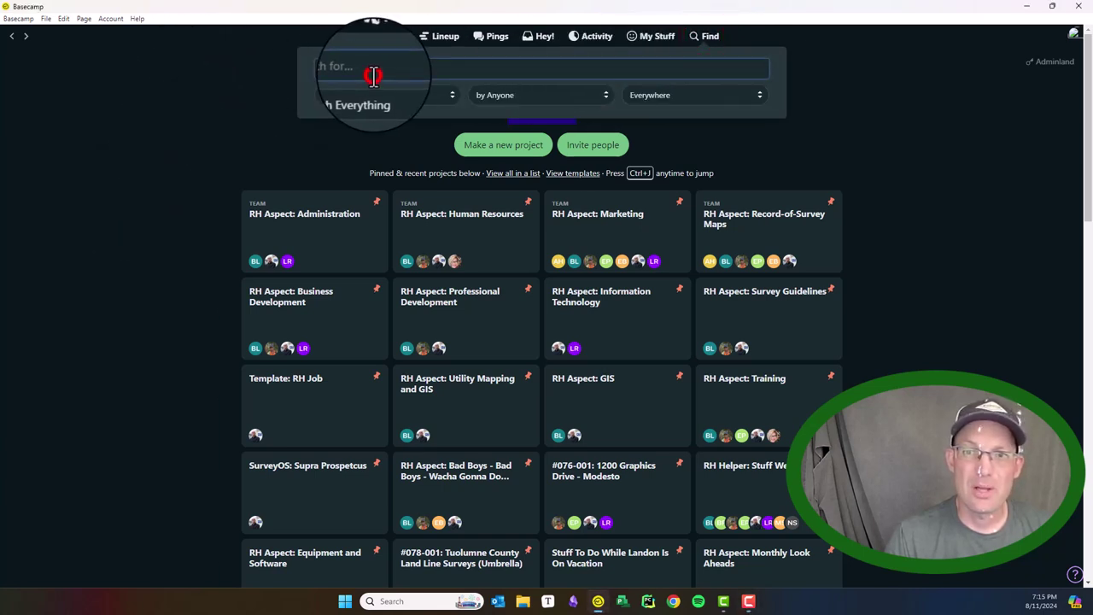
click(376, 70)
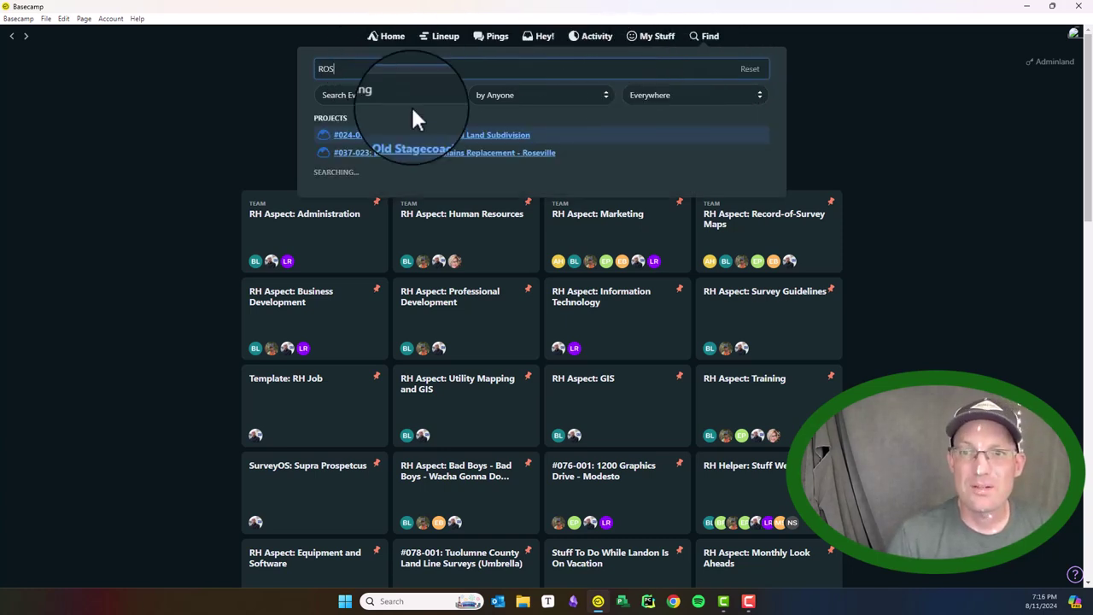
click(412, 100)
click(357, 258)
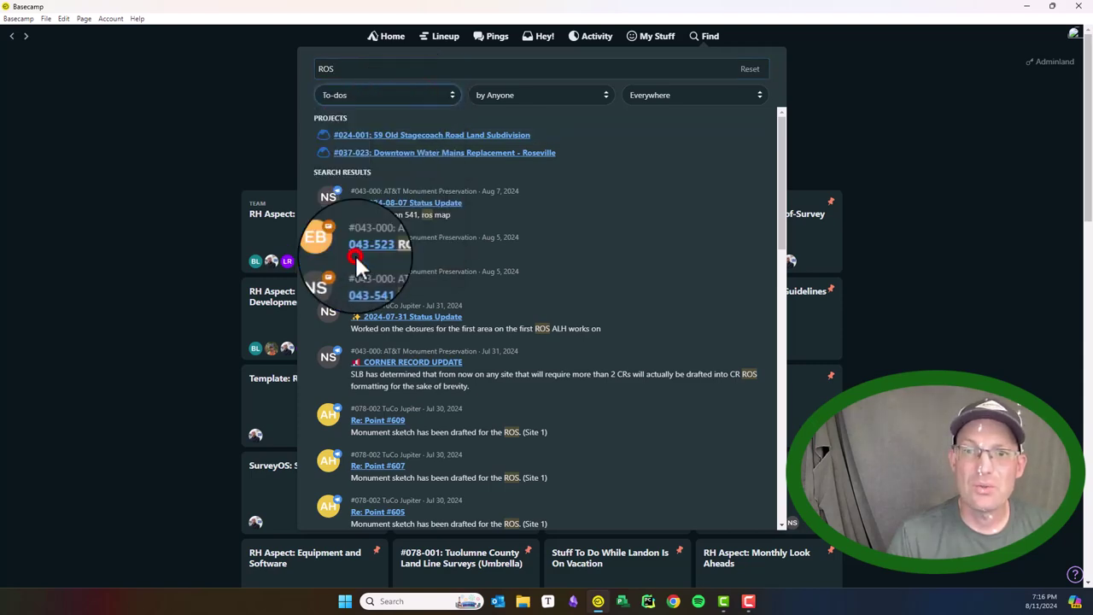
click(502, 96)
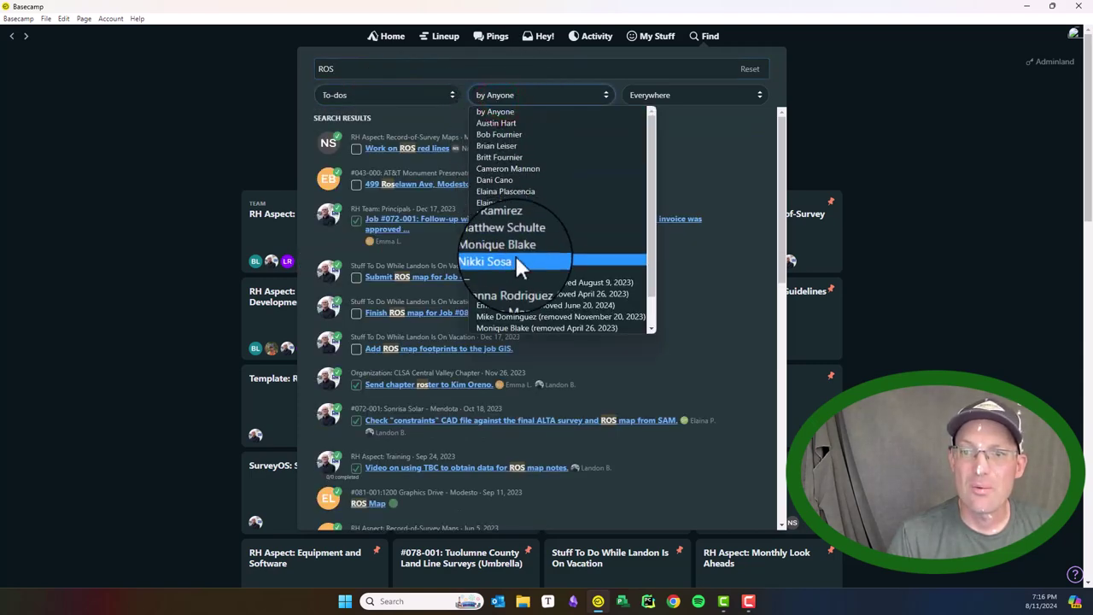
click(563, 67)
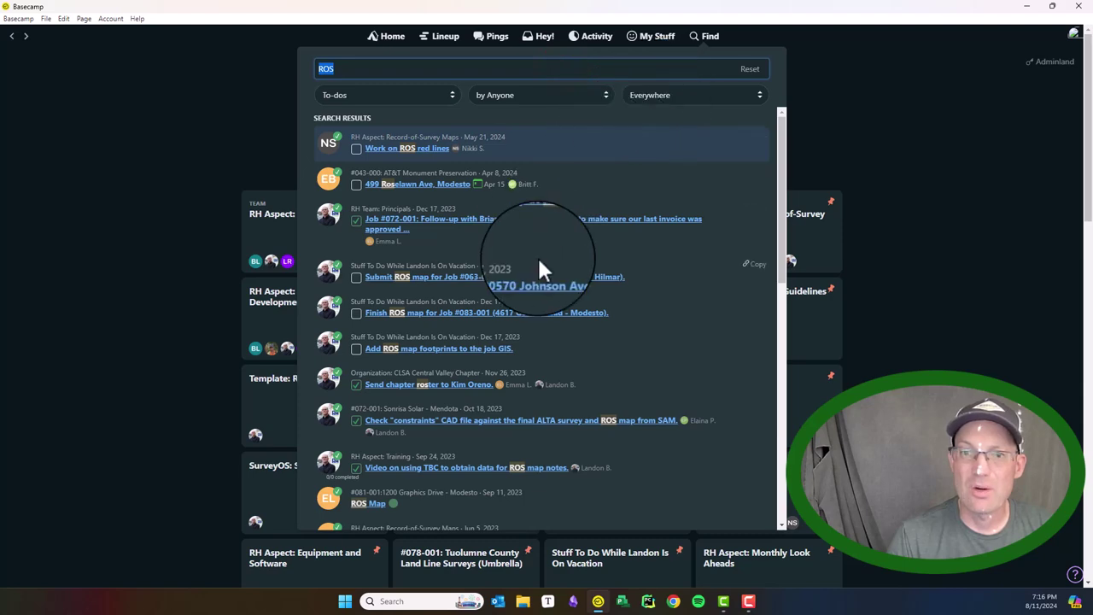
scroll(527, 260, down, 4)
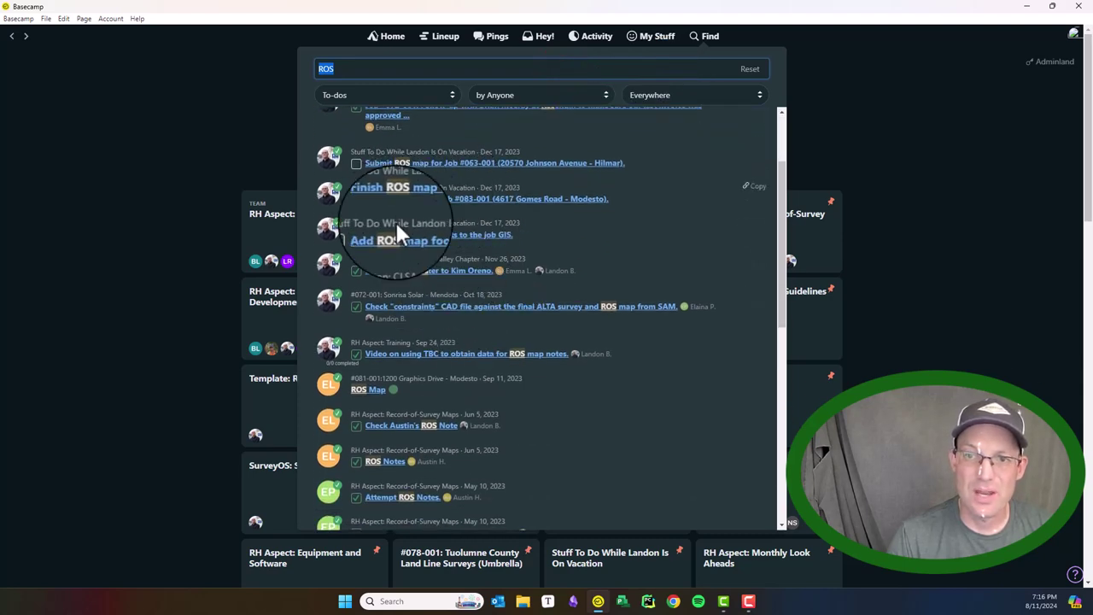
scroll(410, 371, up, 1)
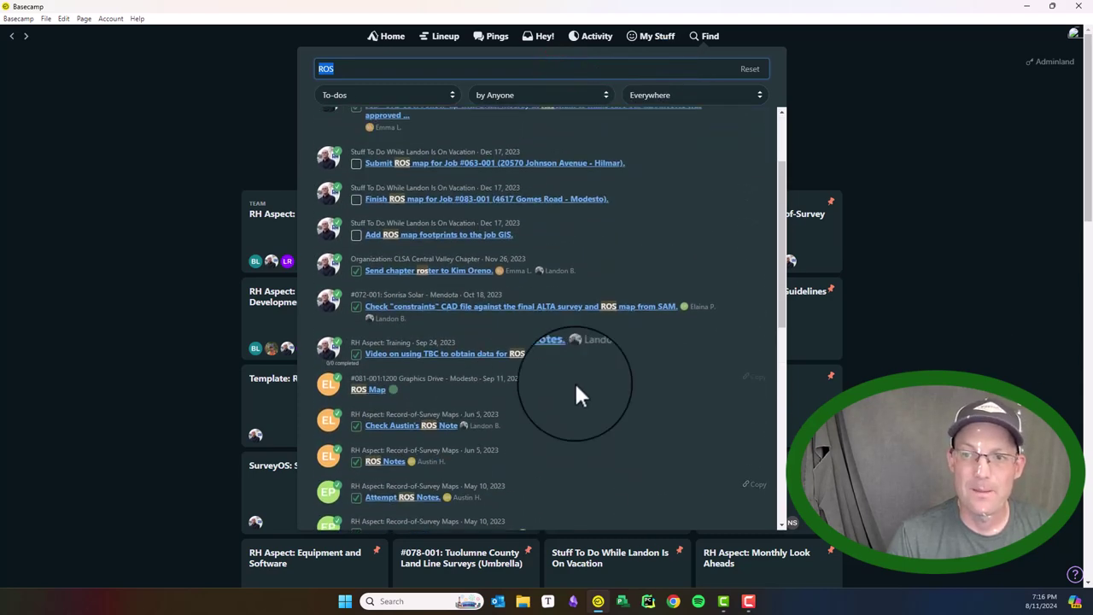
scroll(689, 292, up, 3)
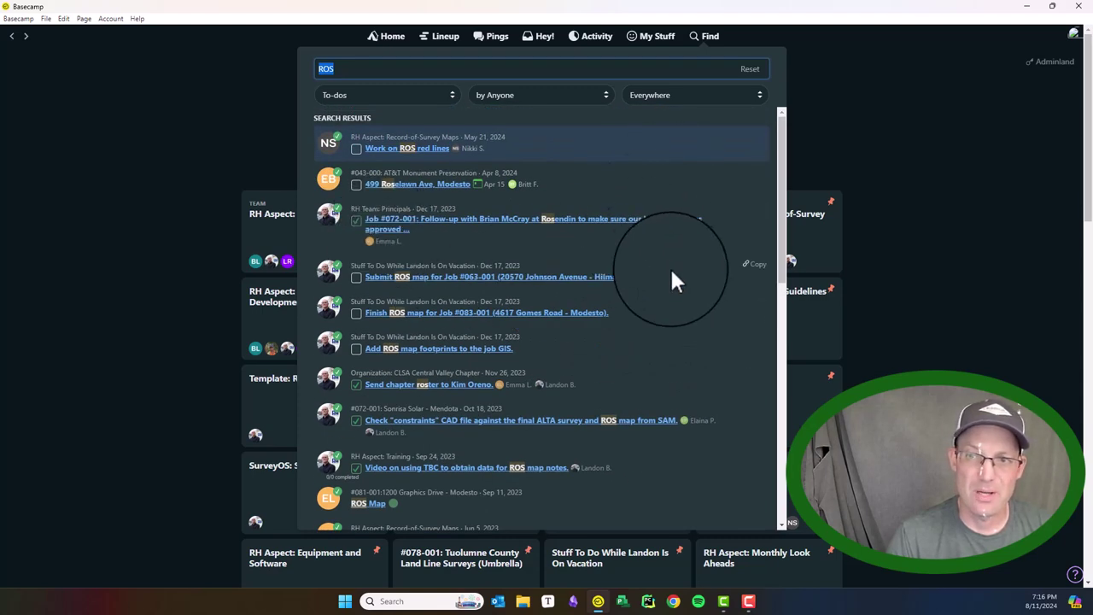
click(894, 73)
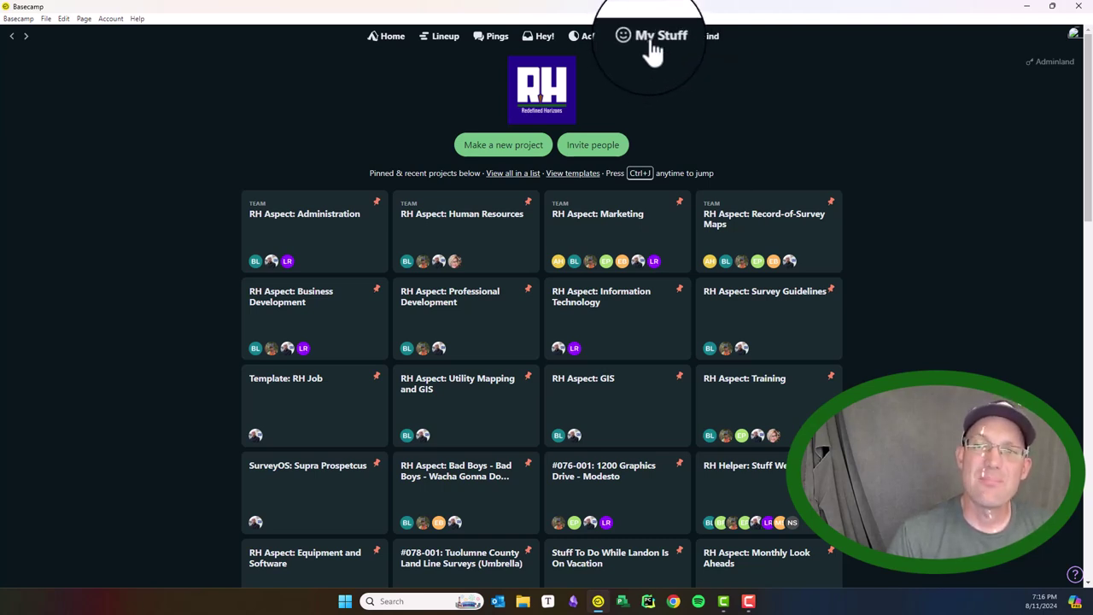
Scroll through the Hey! notifications, then bring up Pings for a private chat.
click(545, 38)
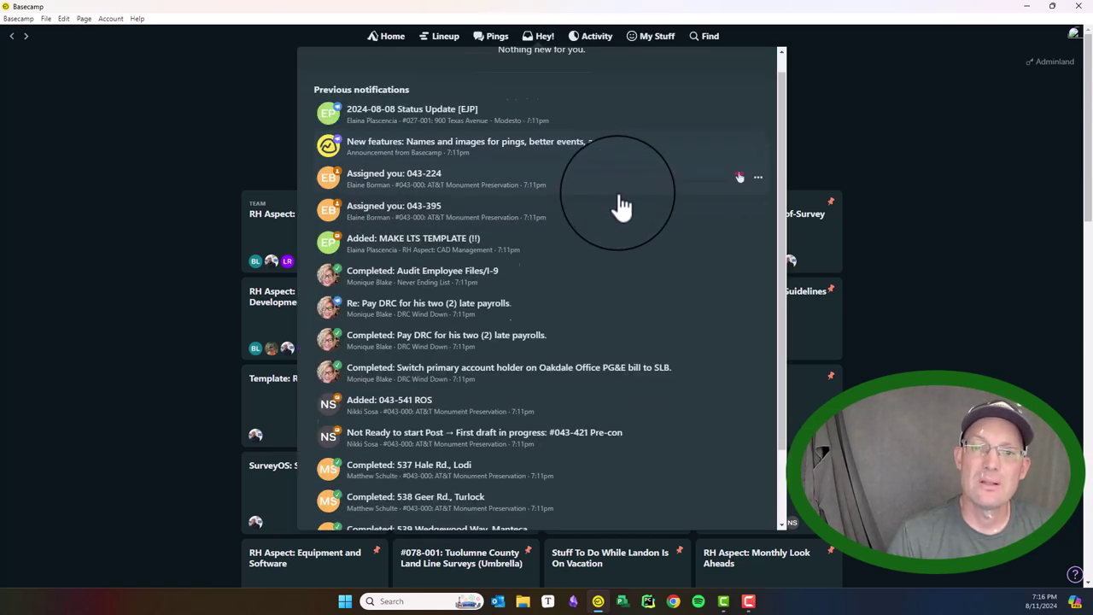
scroll(623, 257, down, 2)
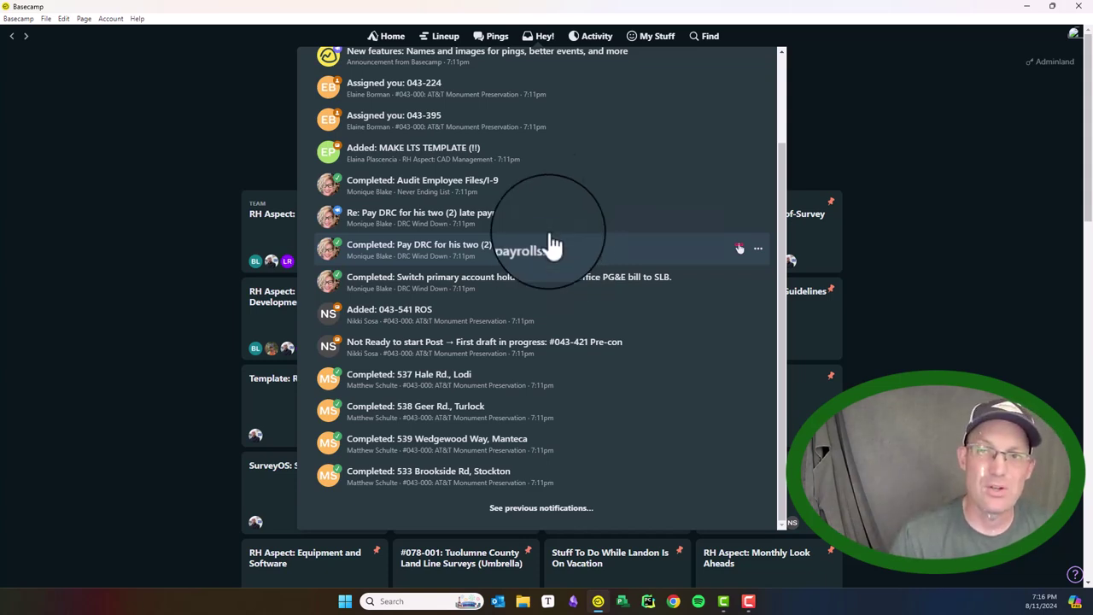
scroll(555, 128, up, 2)
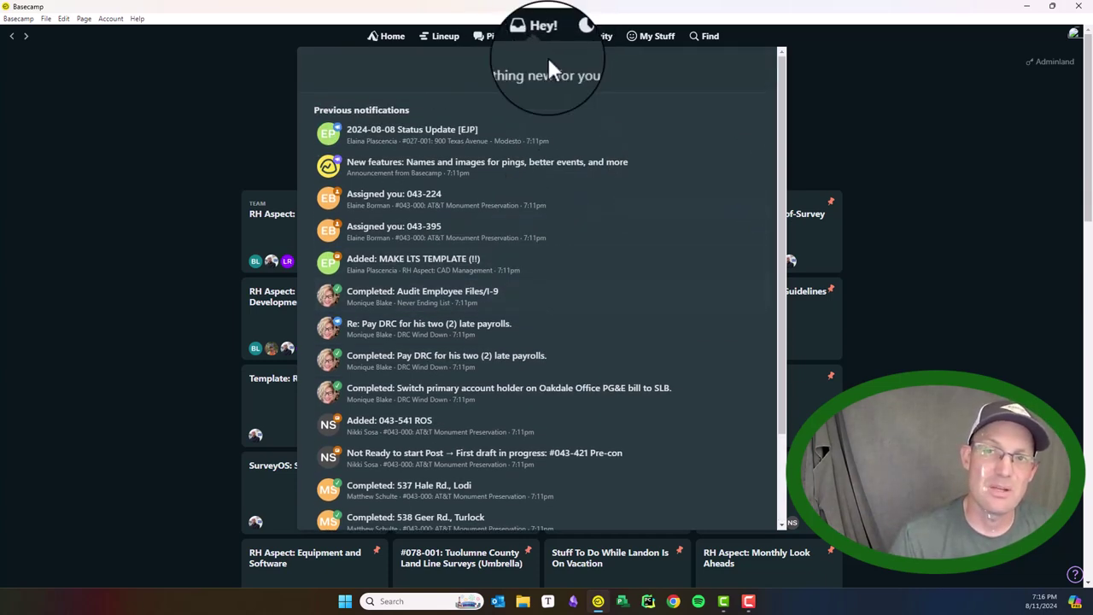
click(491, 45)
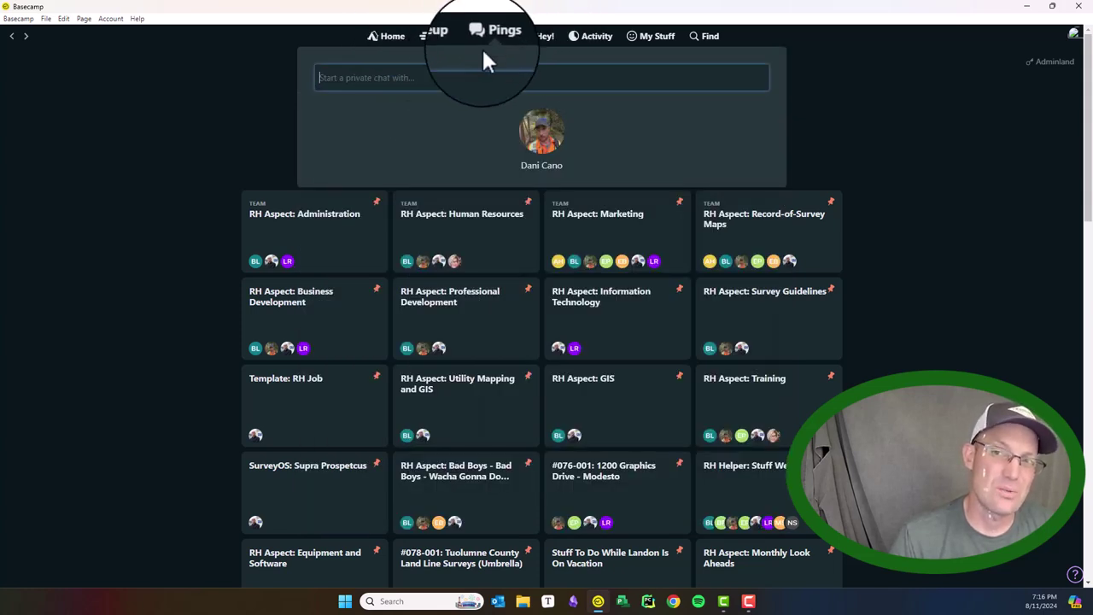
Glance at the Lineup timeline, then browse today's to-dos and status updates in Latest Activity.
click(437, 43)
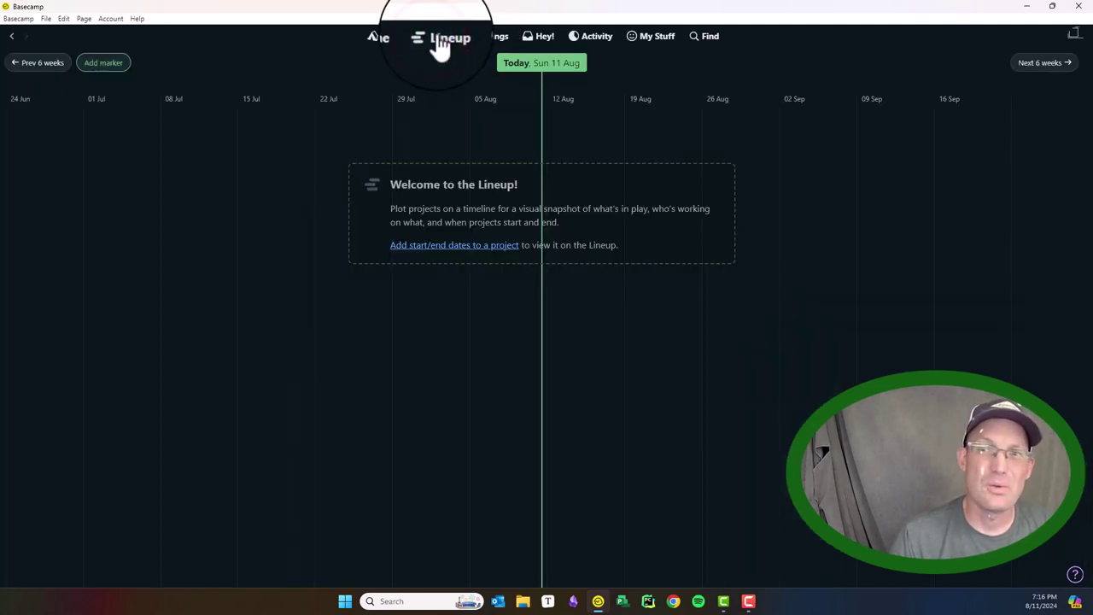
click(600, 39)
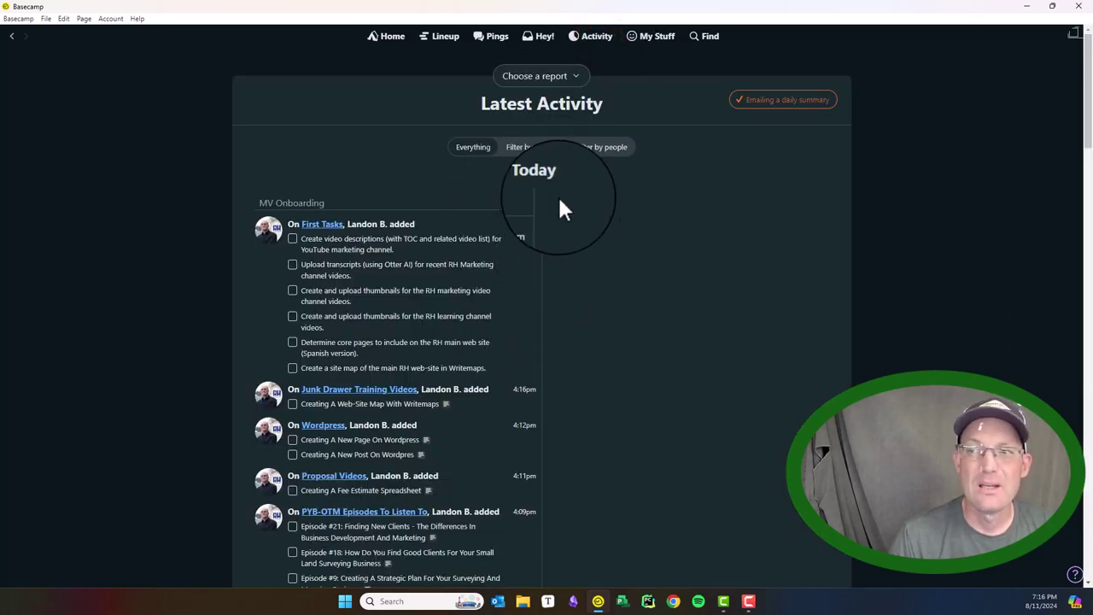
scroll(595, 224, down, 15)
scroll(675, 316, up, 12)
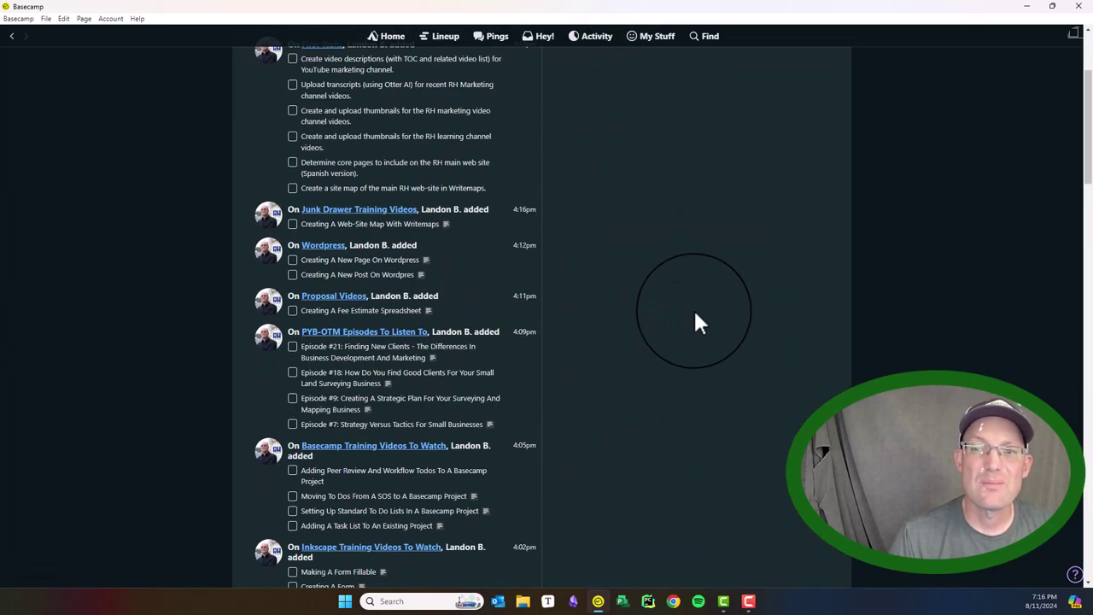
scroll(693, 321, up, 3)
scroll(661, 293, down, 12)
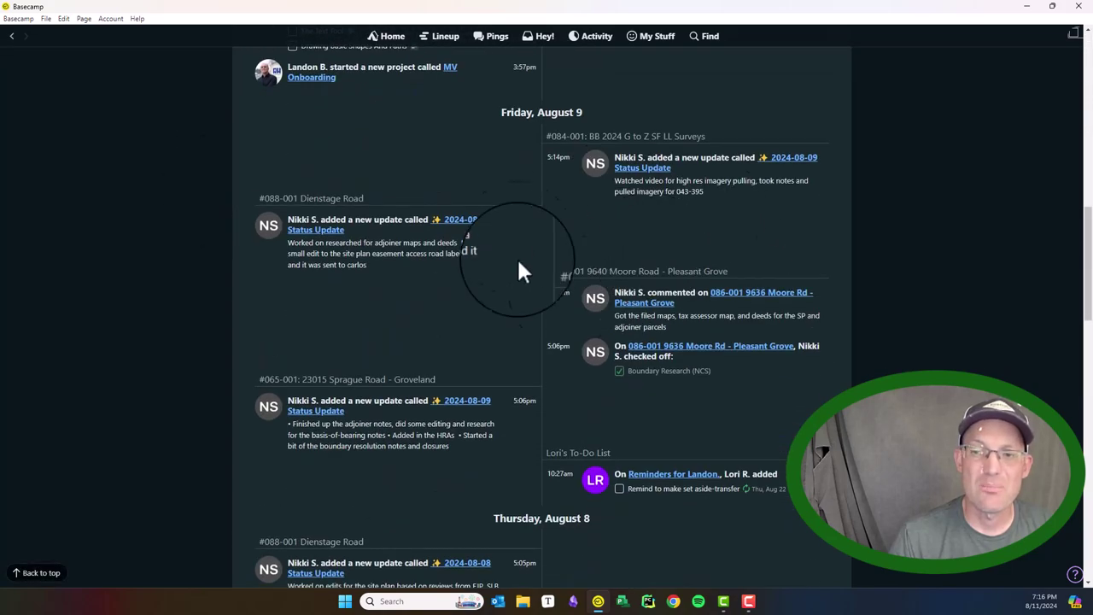
scroll(689, 342, down, 3)
scroll(723, 390, up, 8)
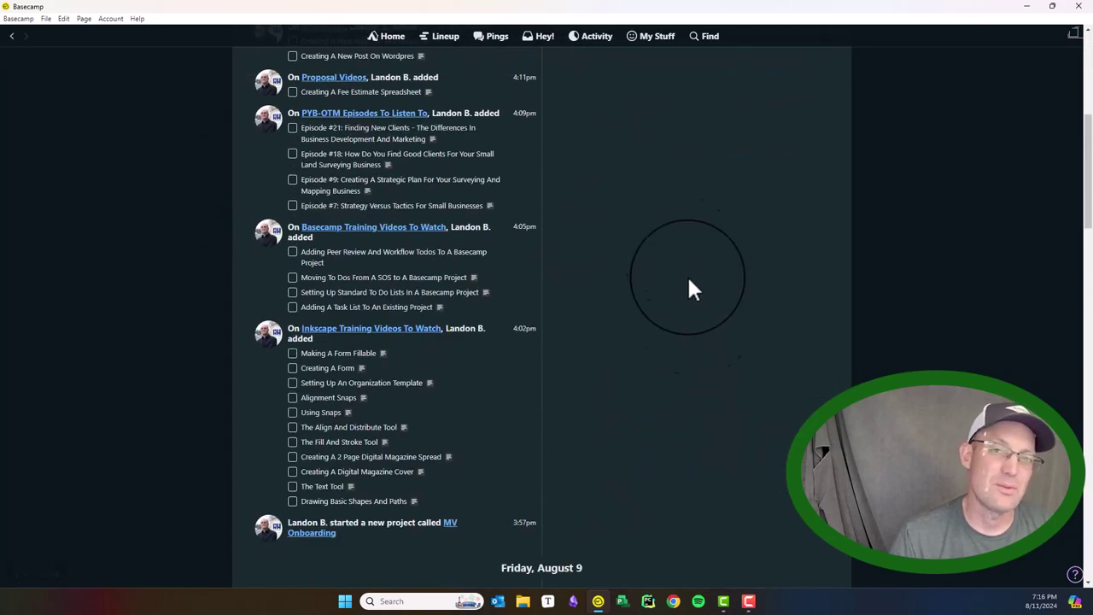
scroll(684, 264, up, 5)
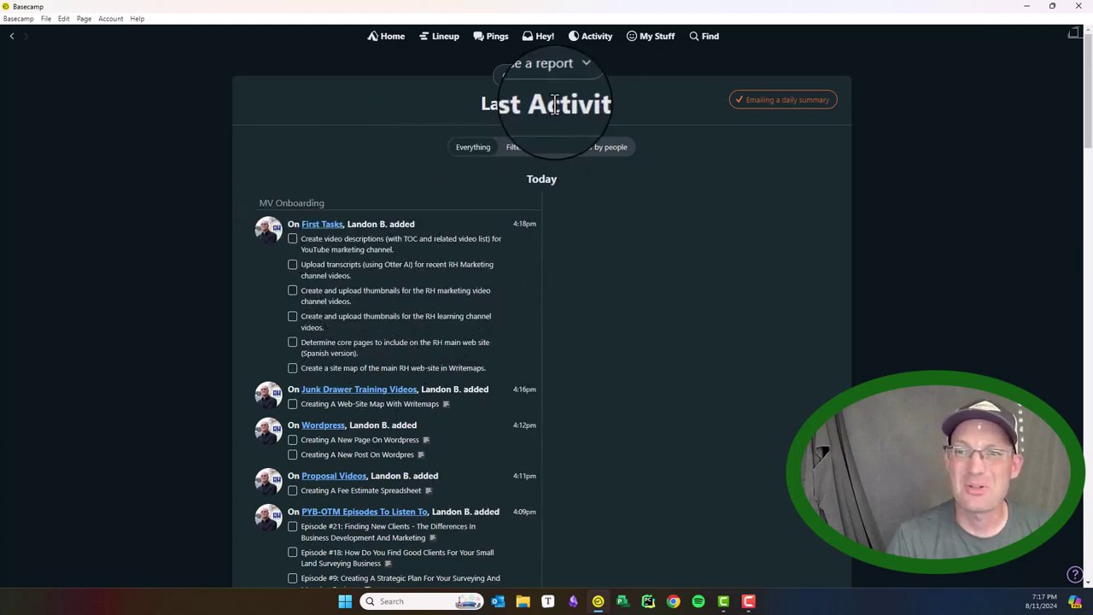
View one team member's activity history from the reports list.
click(565, 79)
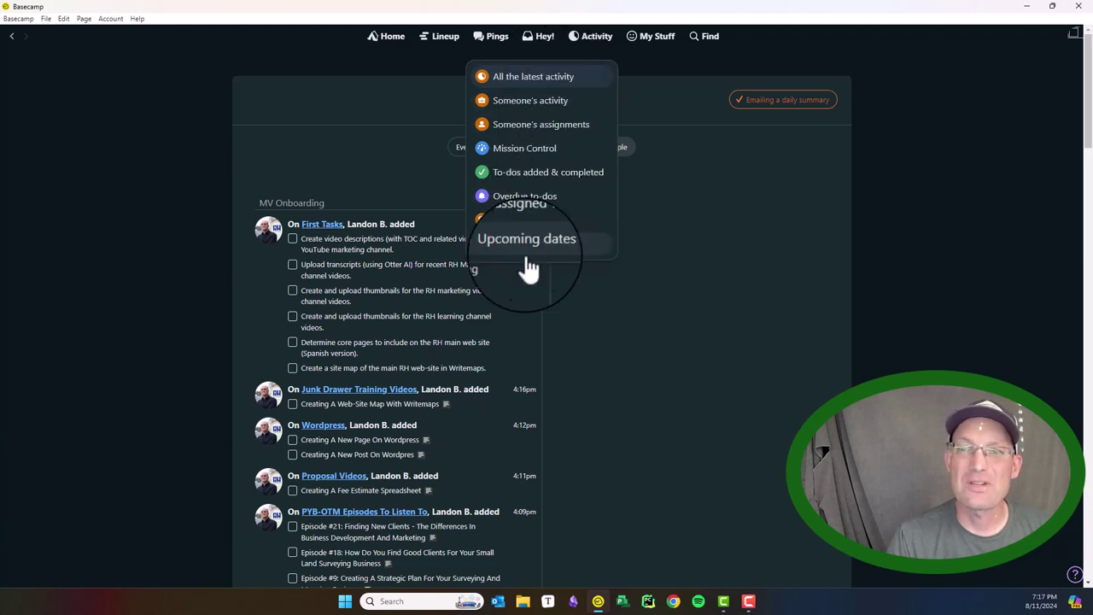
click(538, 101)
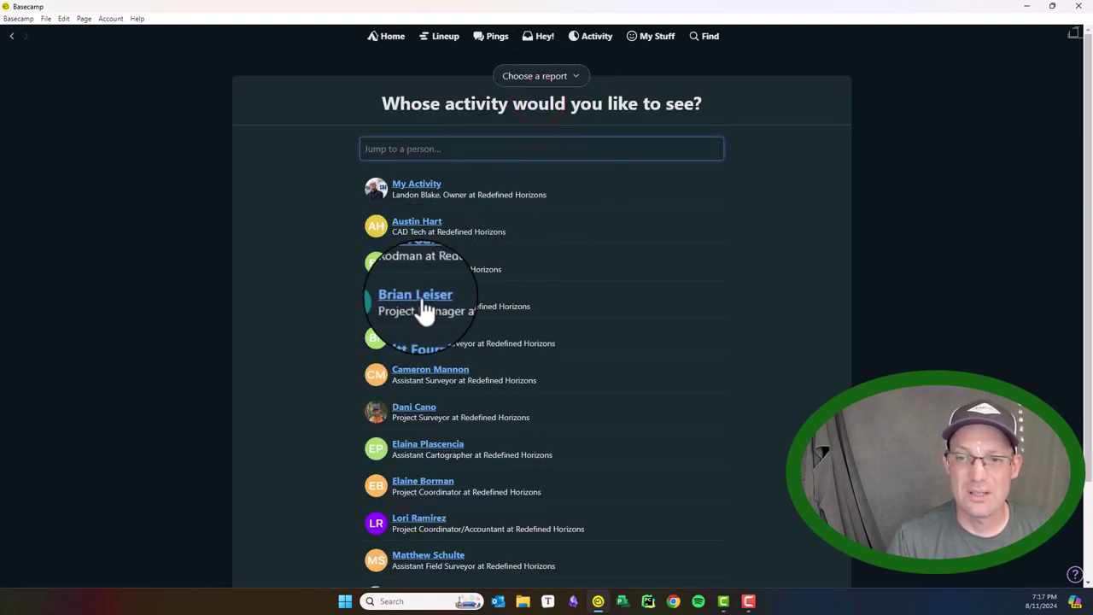
scroll(517, 444, down, 2)
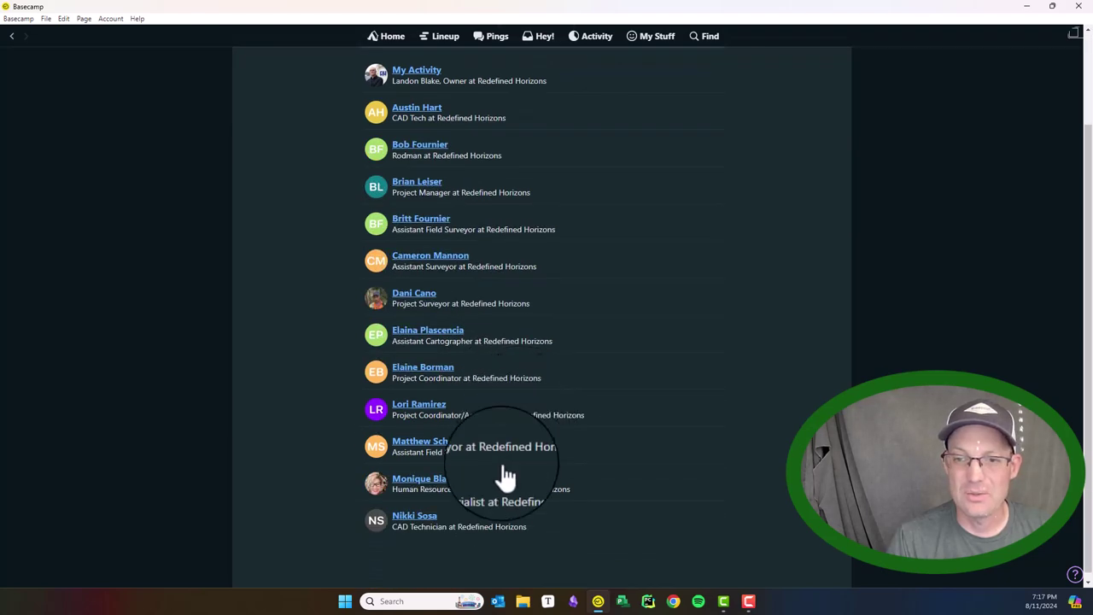
click(439, 371)
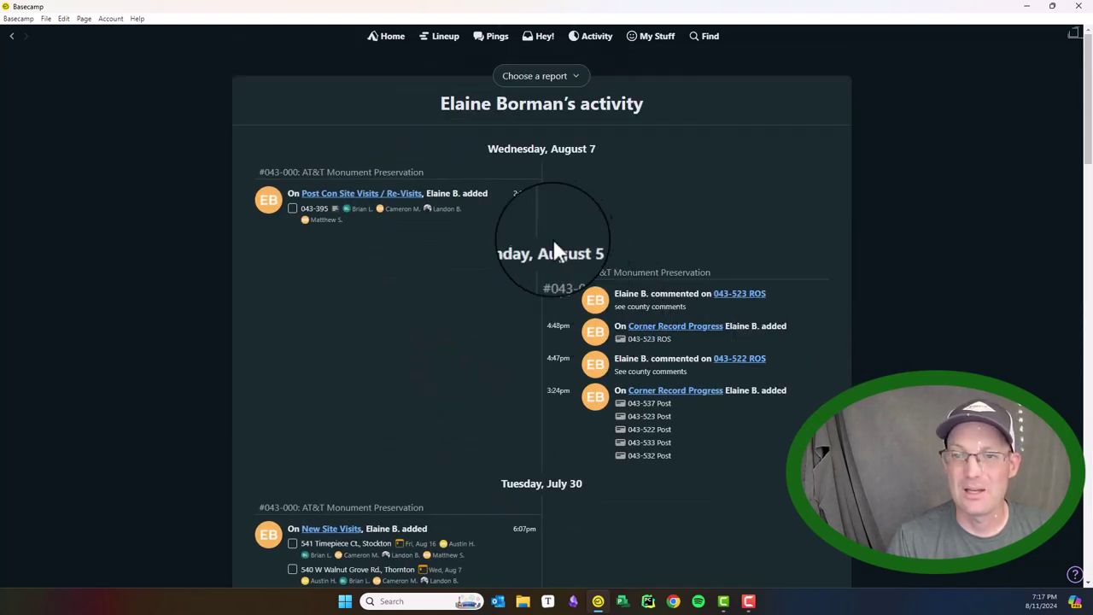
scroll(555, 249, down, 2)
scroll(541, 236, up, 2)
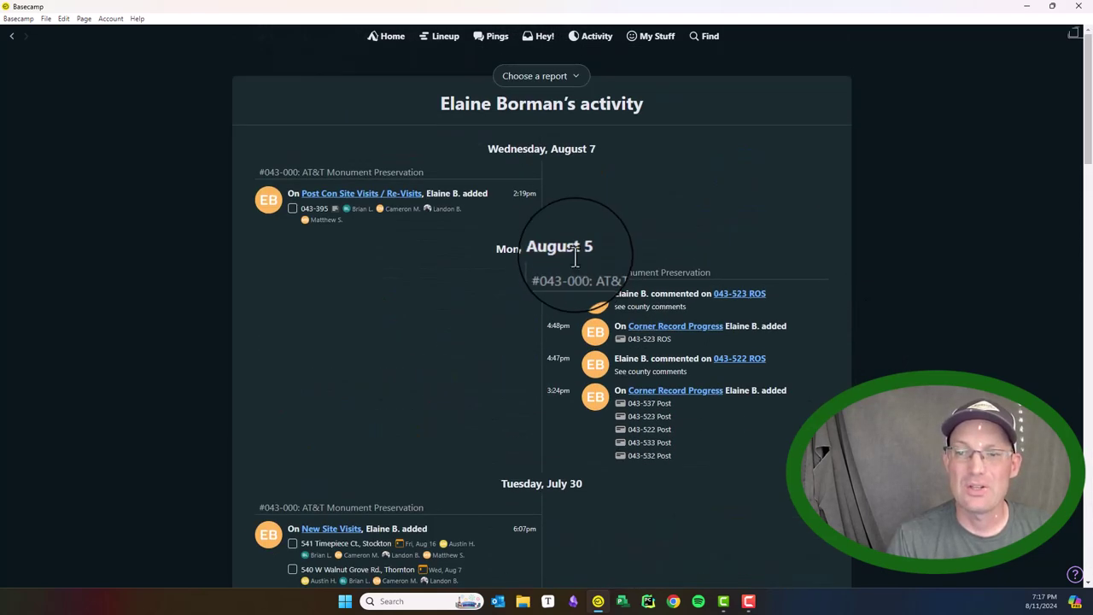
Check the To-dos added & completed report (29 added, none completed), then switch back to latest activity.
click(558, 81)
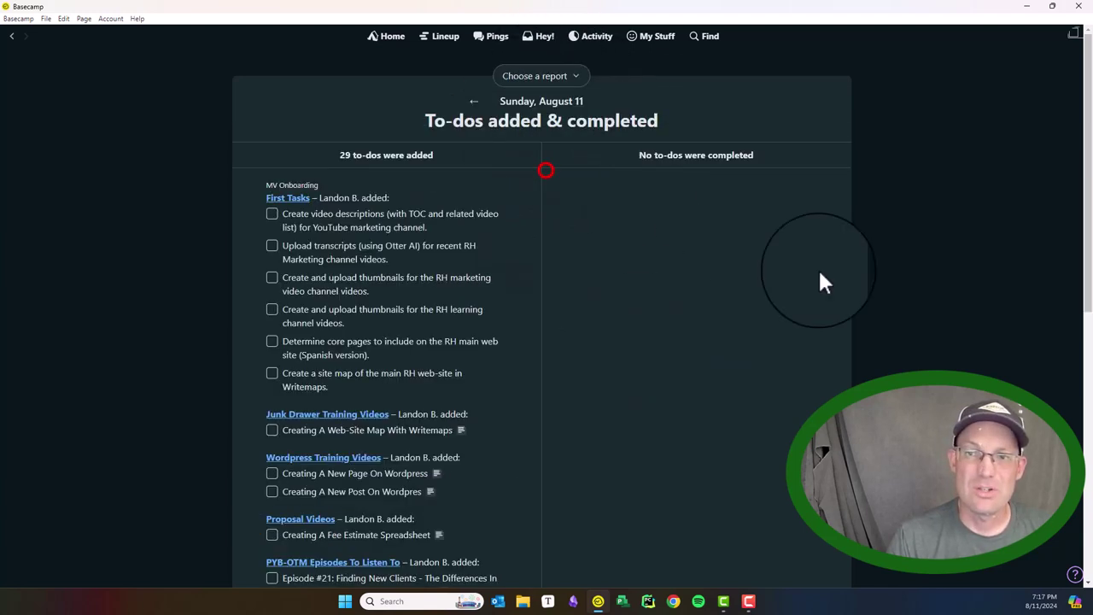
click(564, 86)
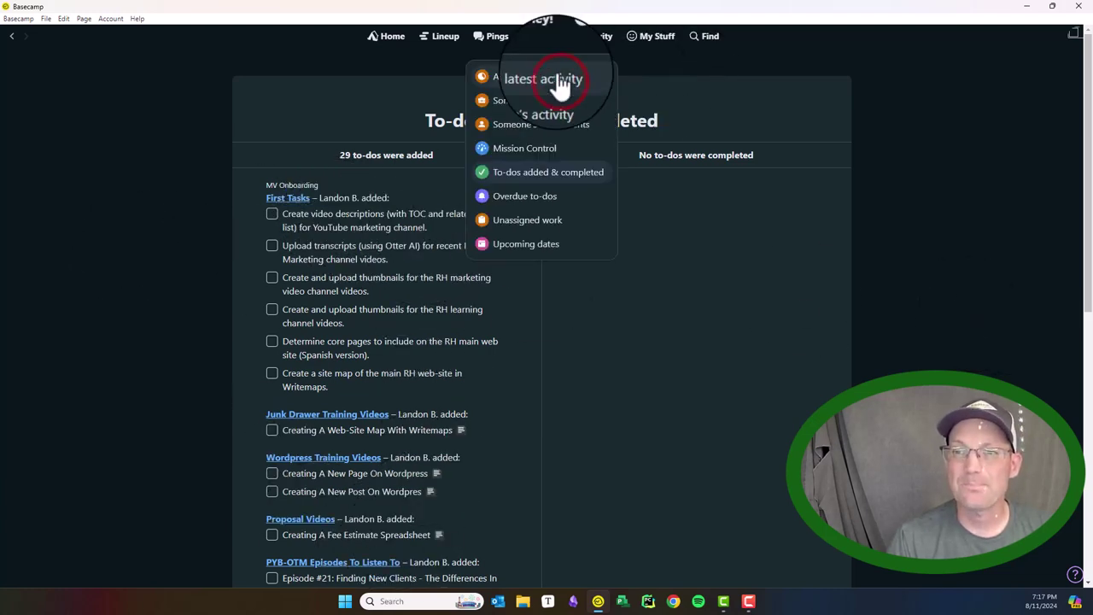
click(775, 285)
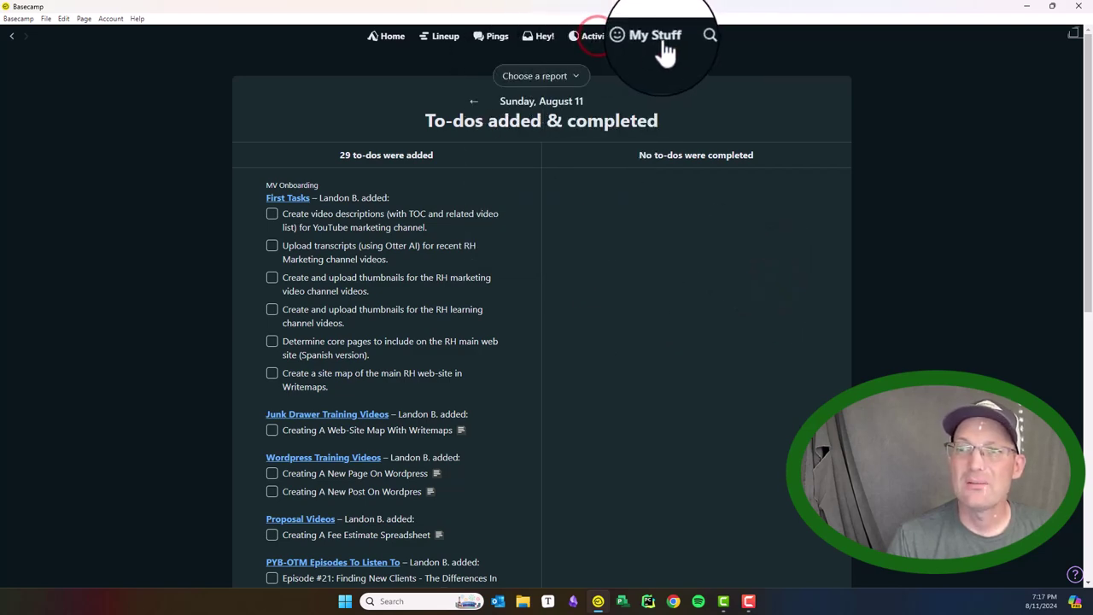
scroll(363, 391, down, 3)
scroll(394, 420, up, 1)
scroll(394, 421, up, 3)
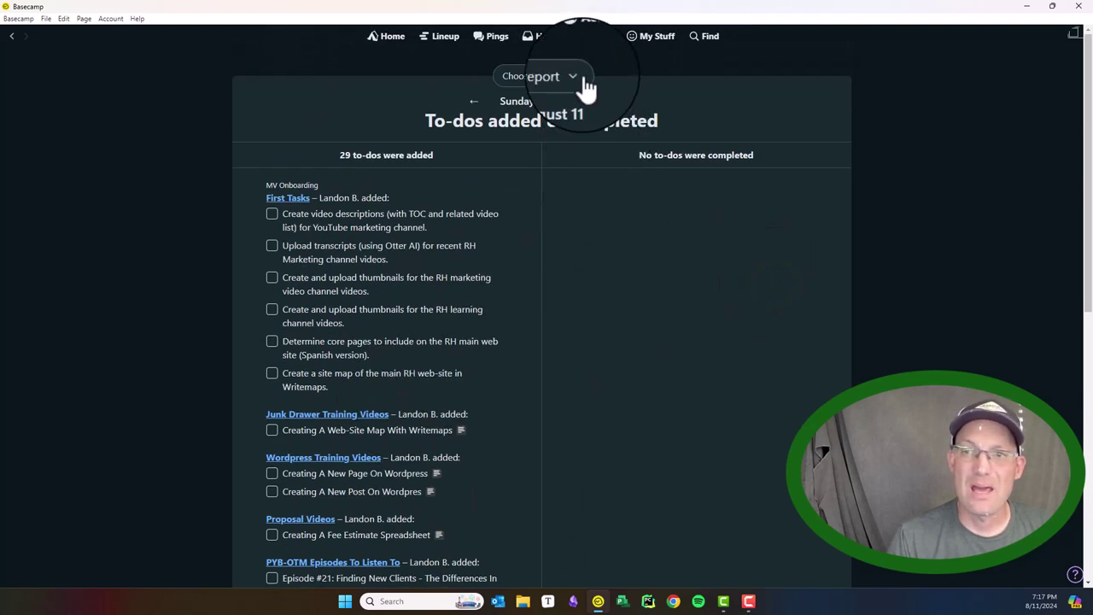
click(550, 77)
click(553, 84)
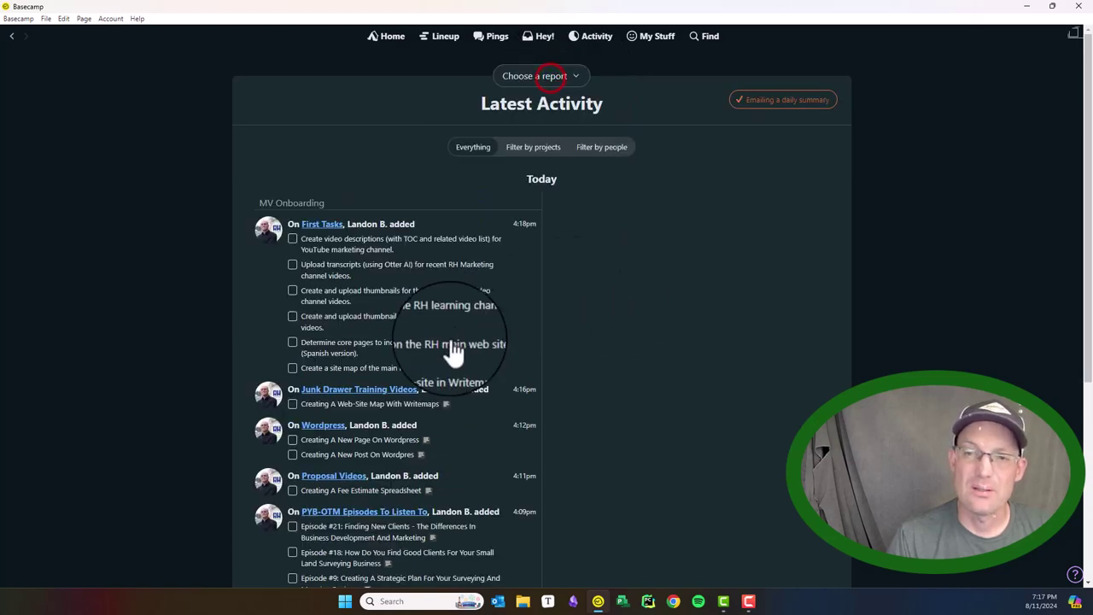
scroll(300, 342, down, 6)
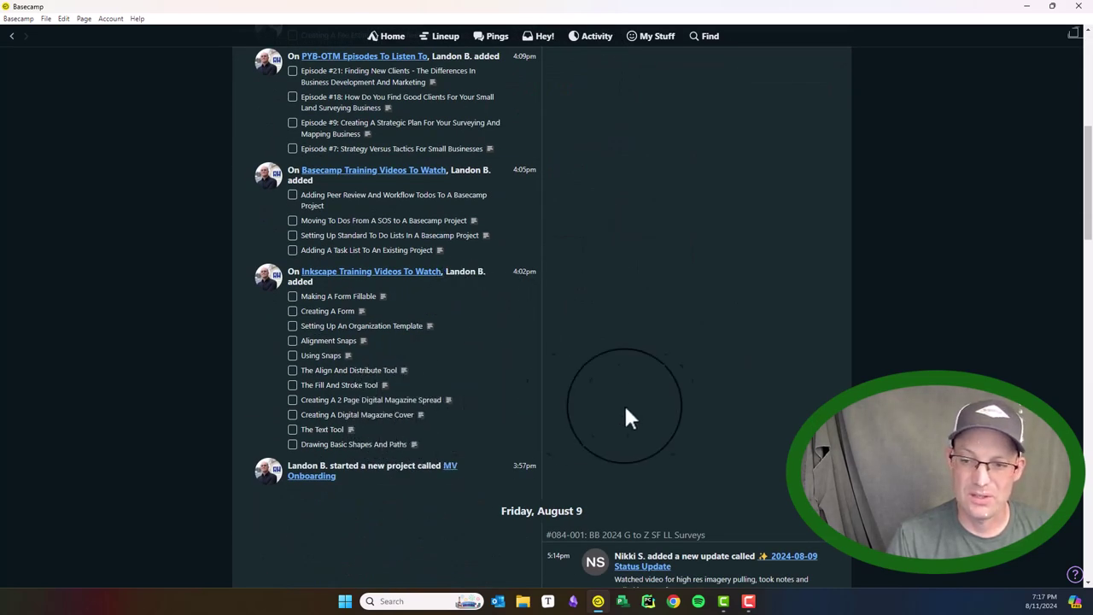
scroll(636, 410, up, 6)
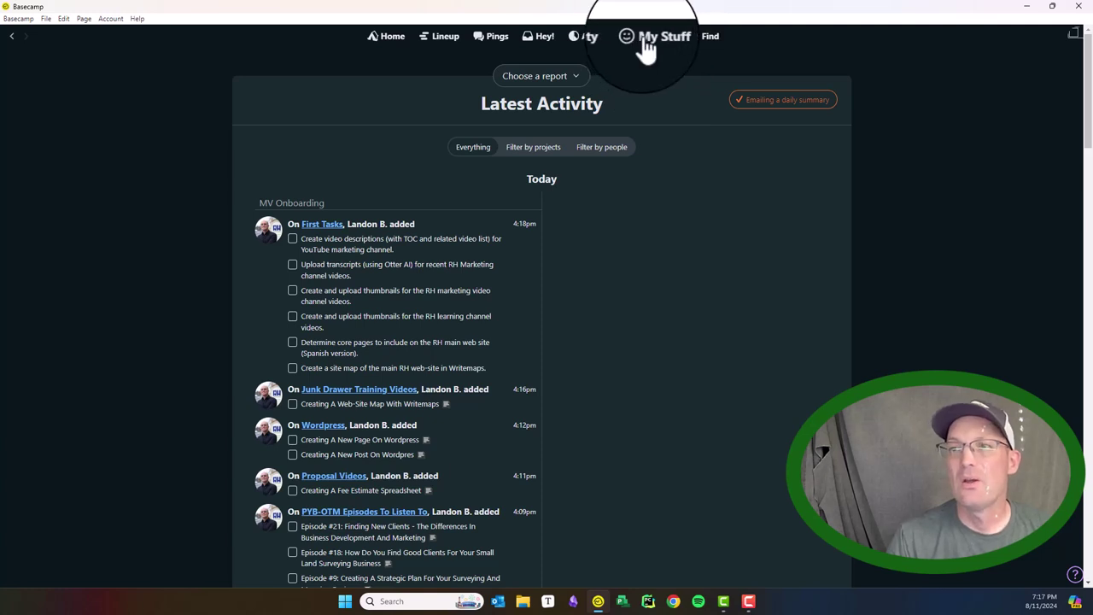
Go to My Assignments and scroll all assigned to-dos grouped by project.
click(646, 41)
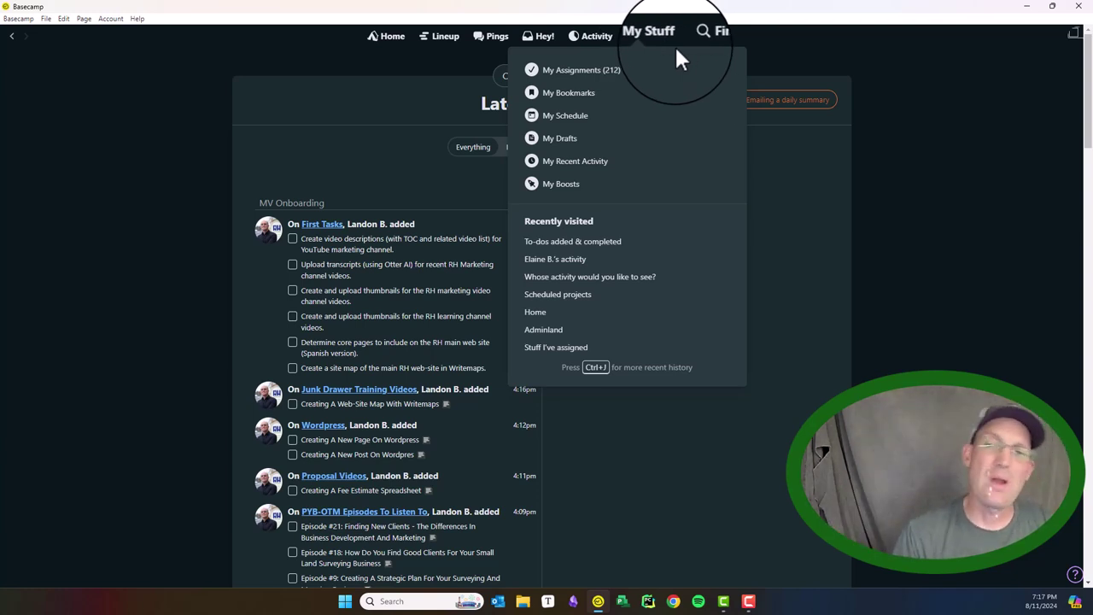
click(580, 70)
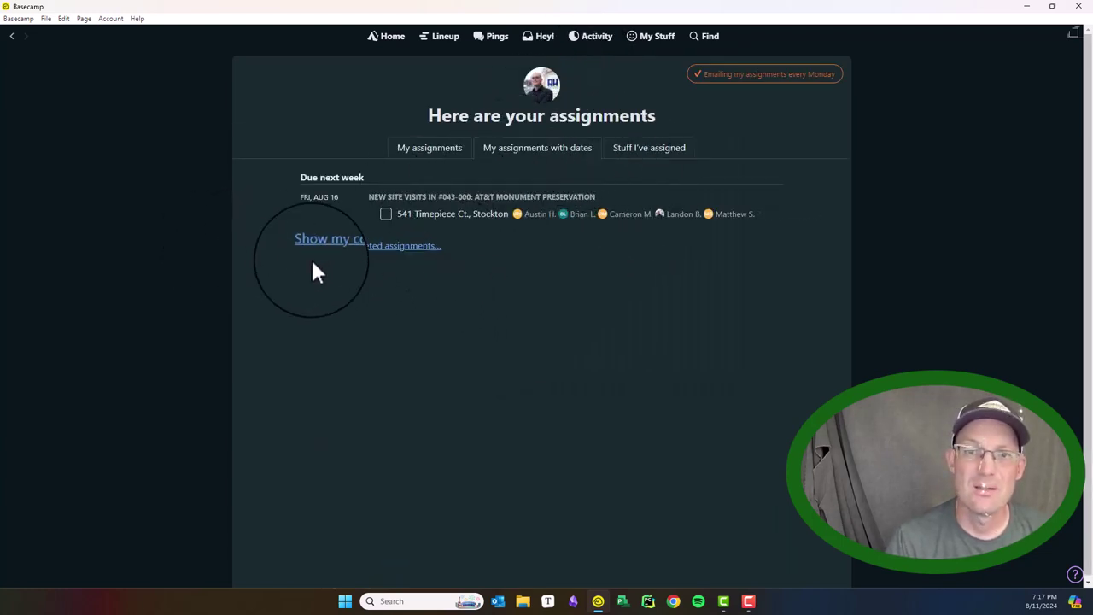
click(437, 157)
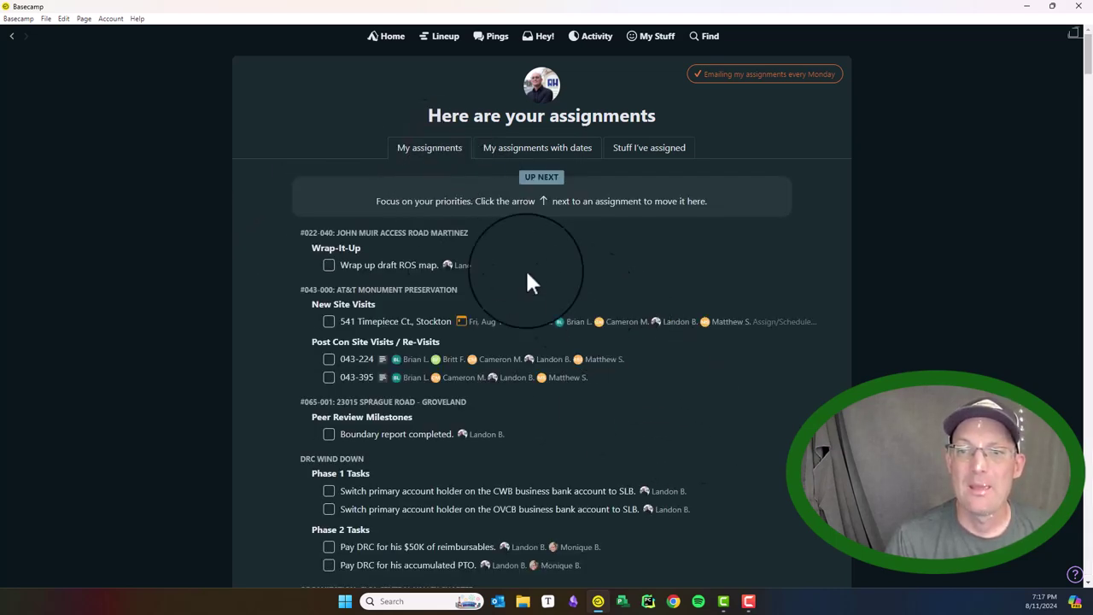
scroll(527, 281, down, 20)
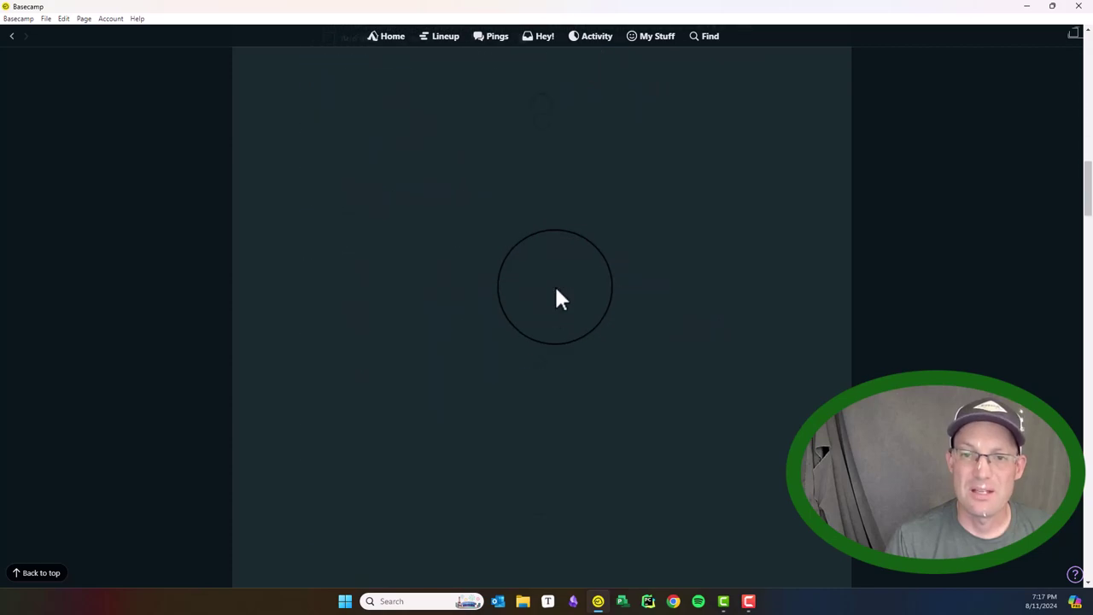
scroll(556, 292, up, 15)
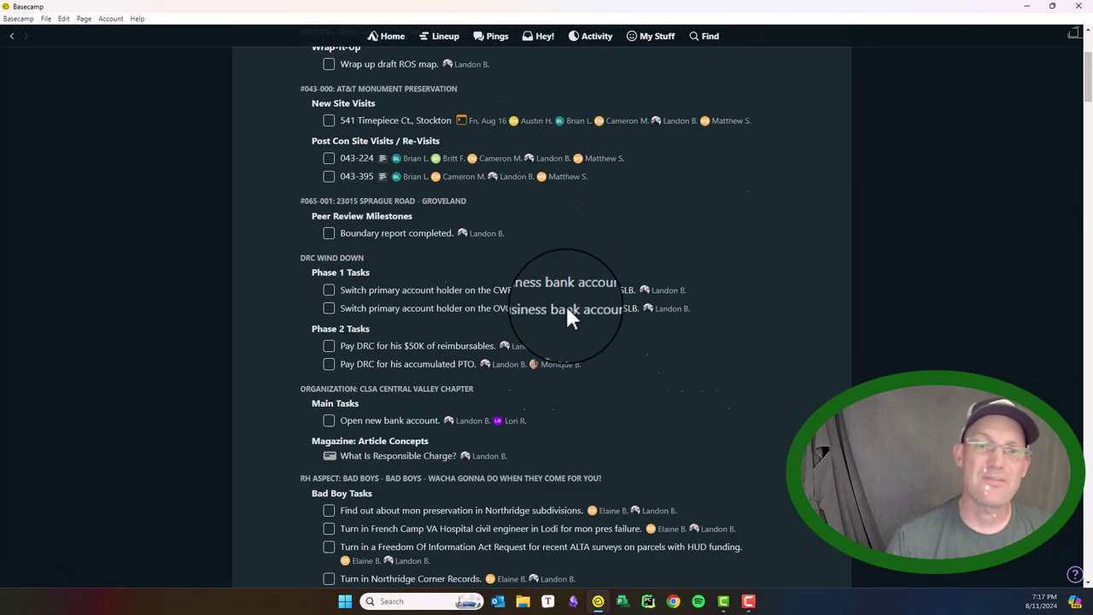
scroll(567, 310, up, 2)
scroll(617, 286, up, 3)
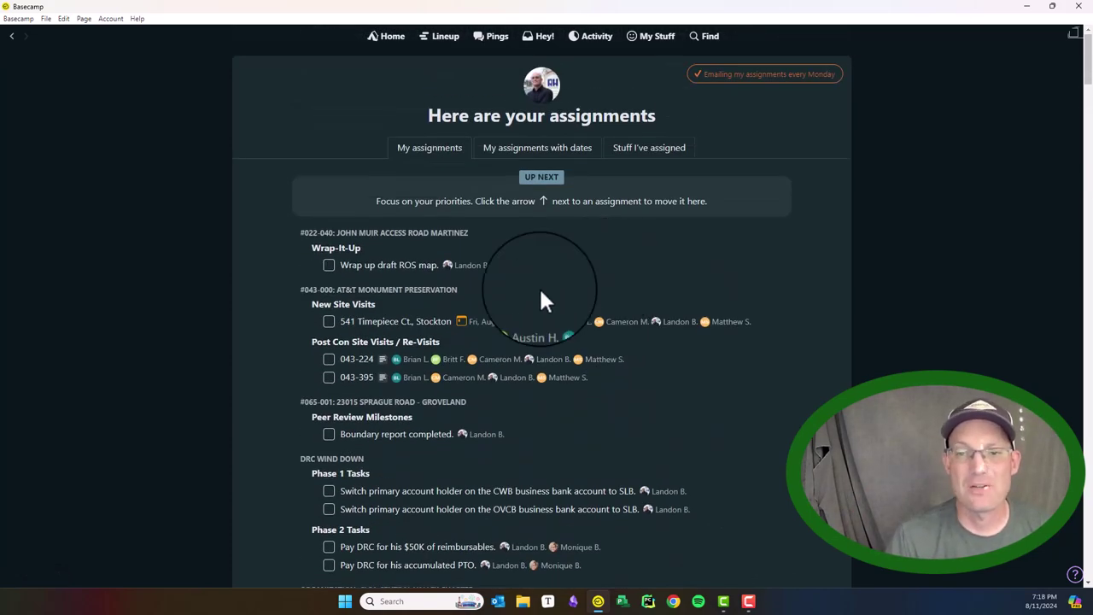
scroll(543, 299, down, 15)
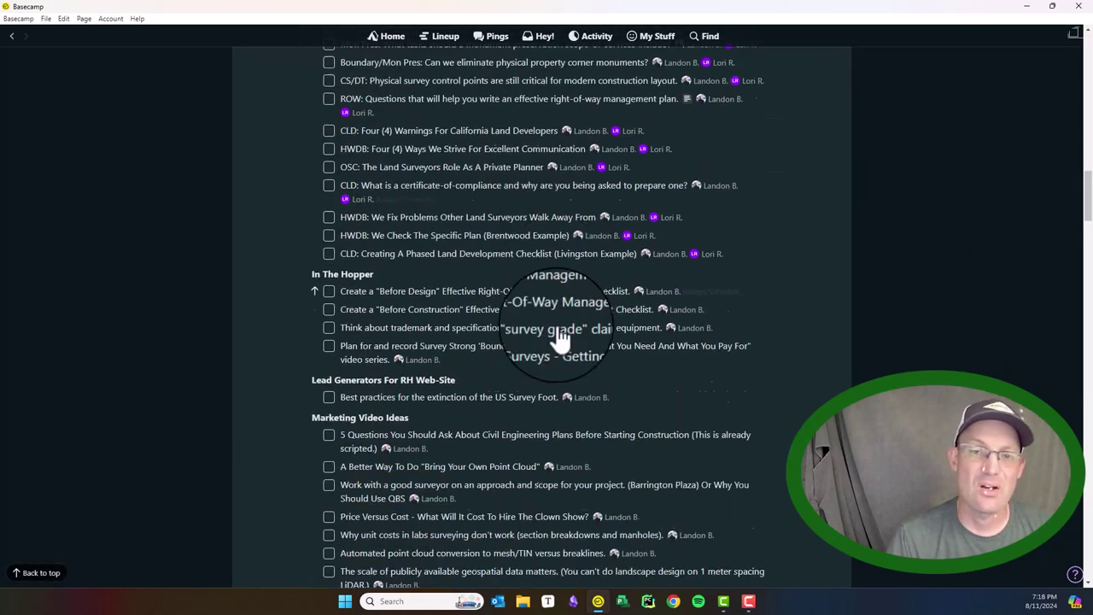
scroll(560, 338, up, 15)
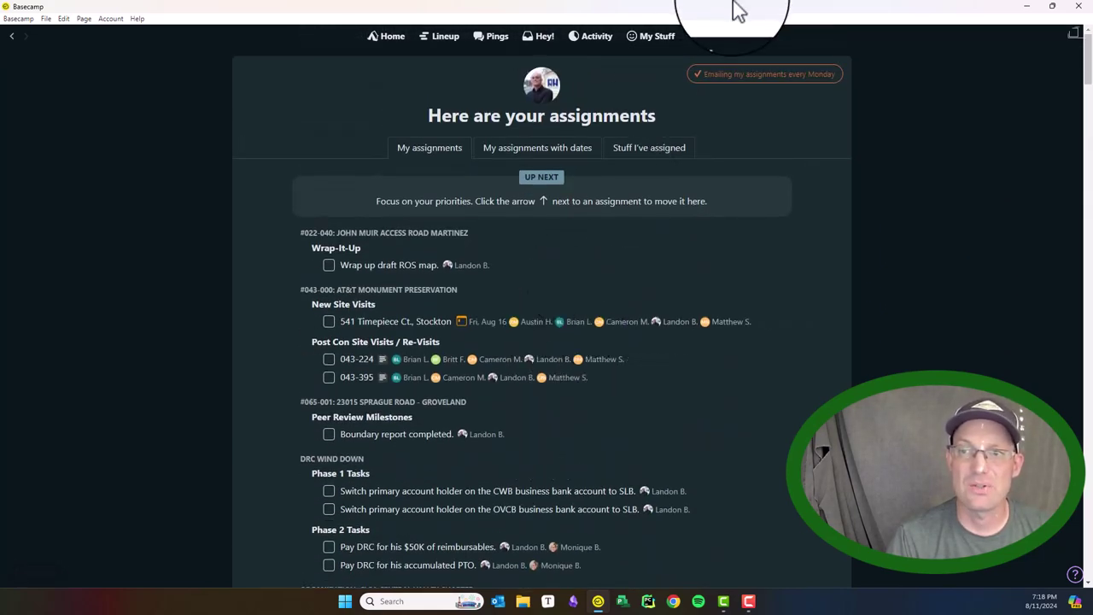
click(647, 38)
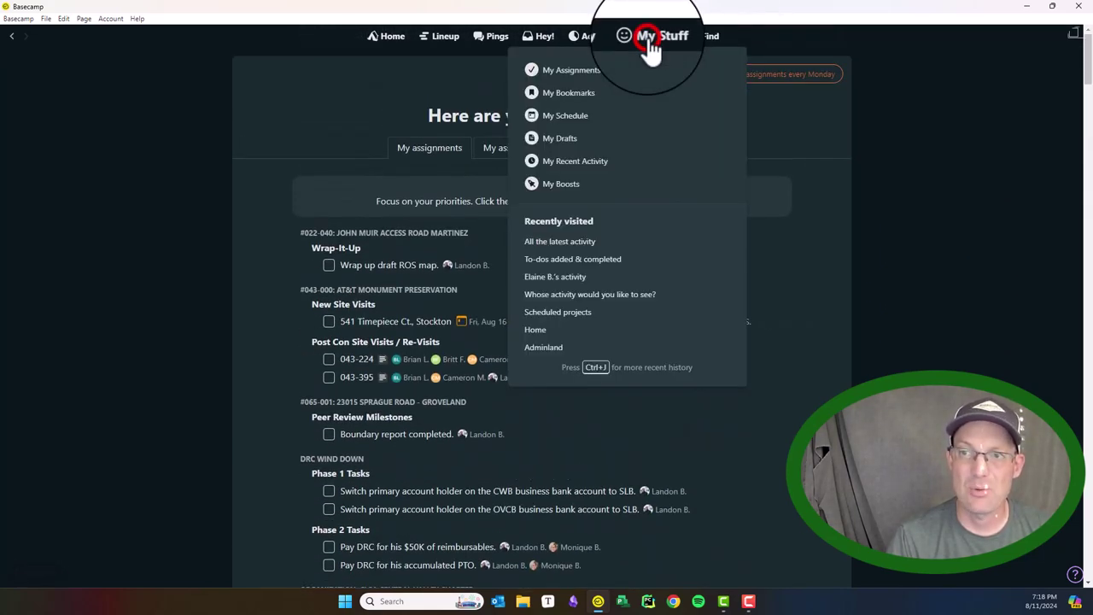
View Your Schedule for August–September with one site visit on Fri, Aug 16, then close My Stuff.
click(571, 116)
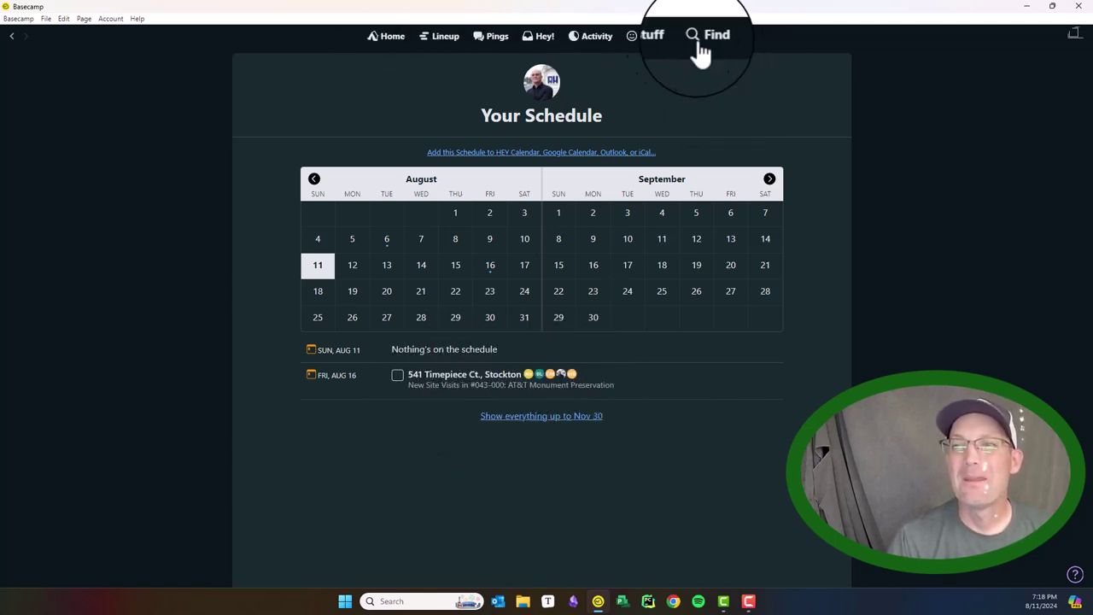
click(663, 38)
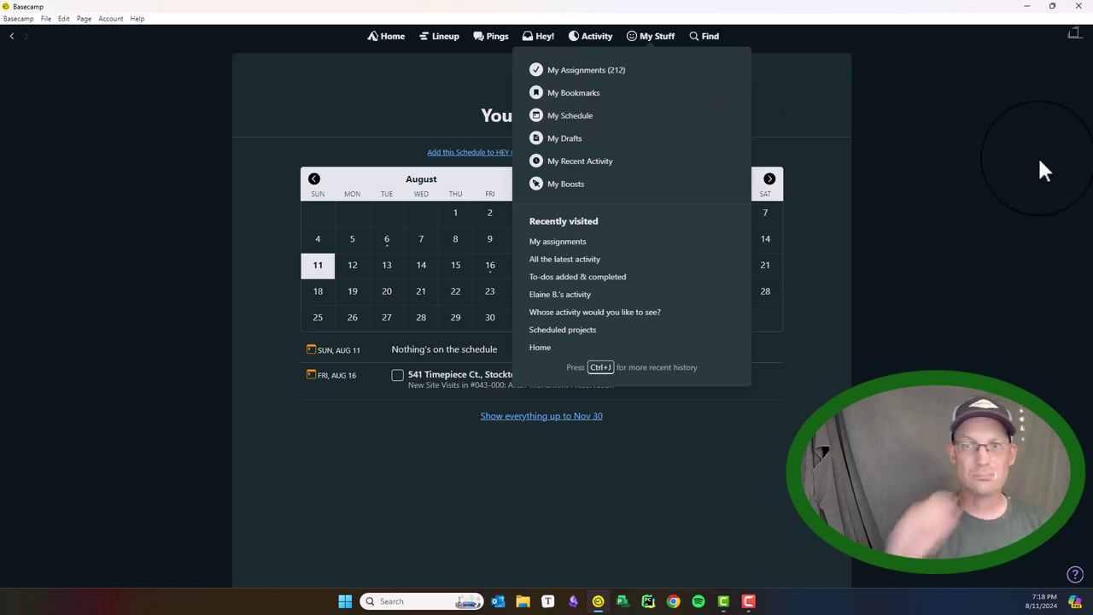
click(1057, 140)
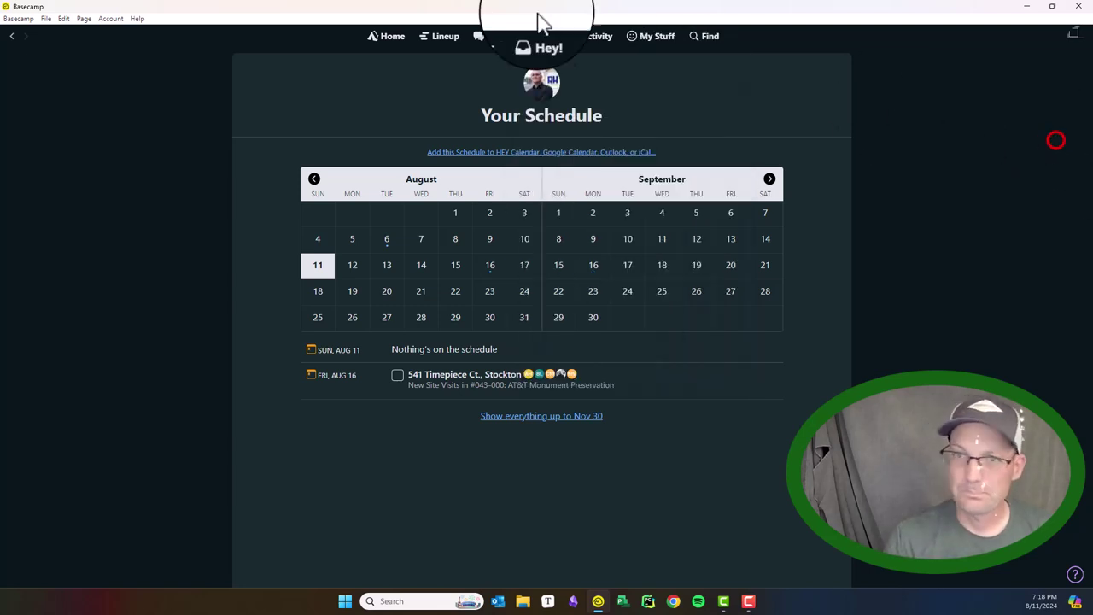
From Home, list all projects alphabetically and open #022-040: John Muir Access Road Martinez.
click(386, 39)
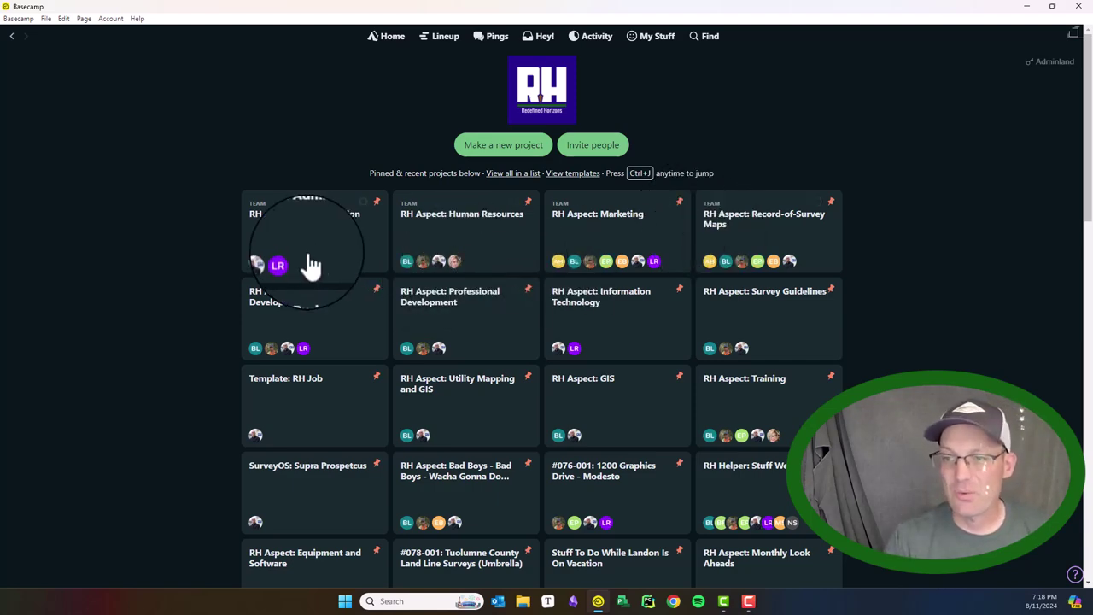
click(517, 172)
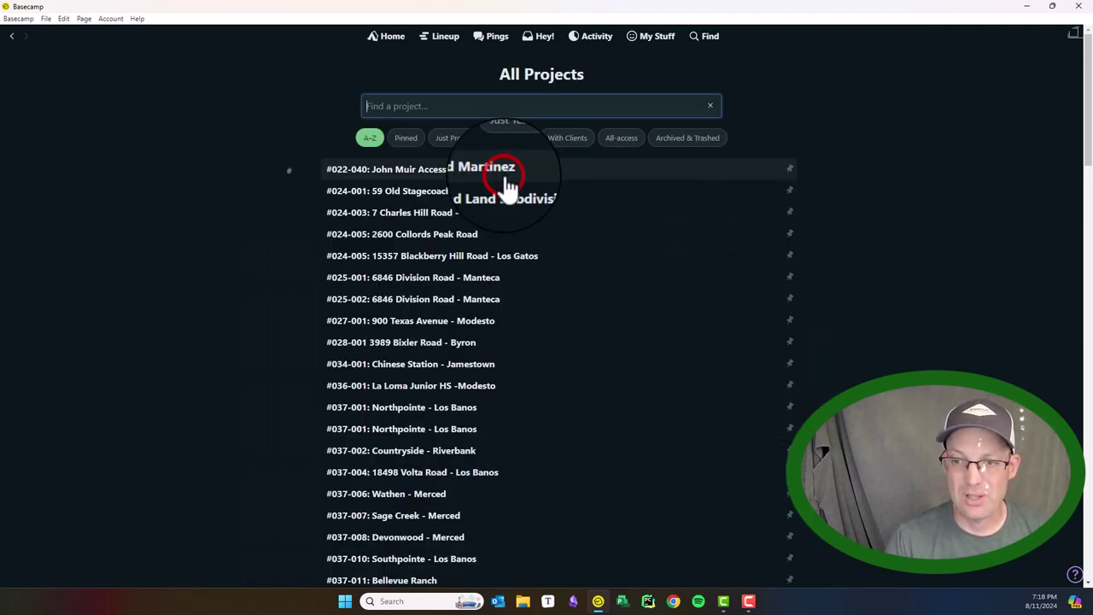
click(480, 169)
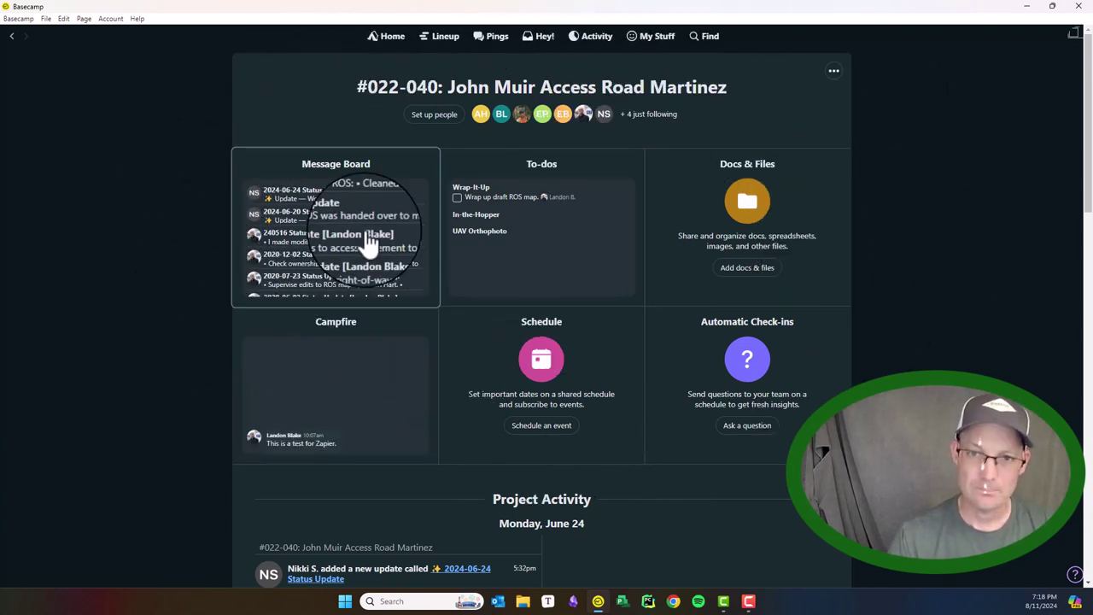
Read the 2024-06-24 Status Update on the project's Message Board and return to the overview.
click(351, 205)
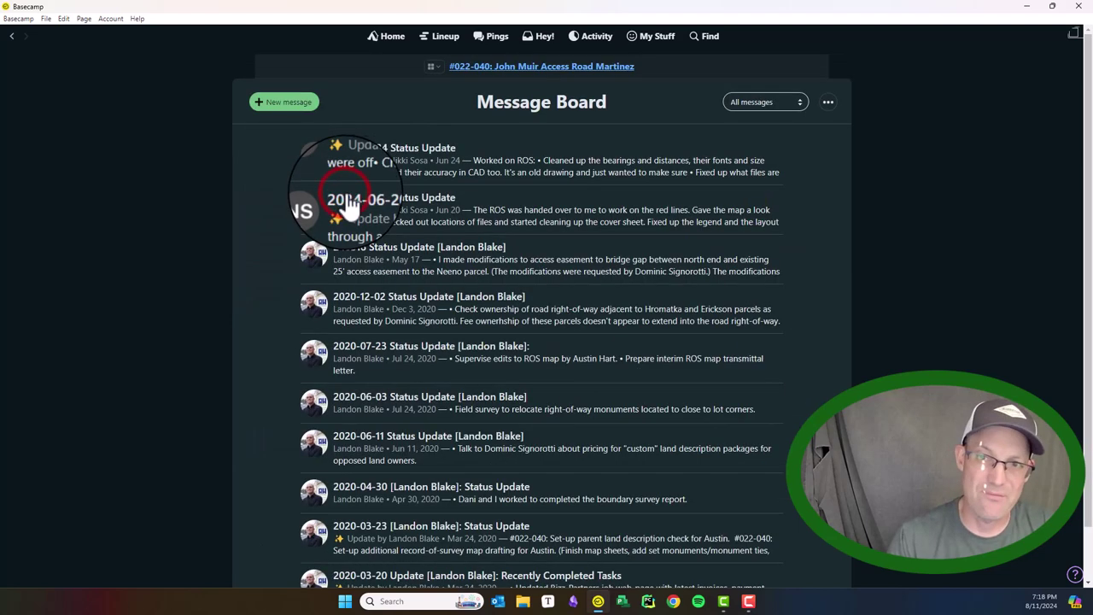
click(471, 175)
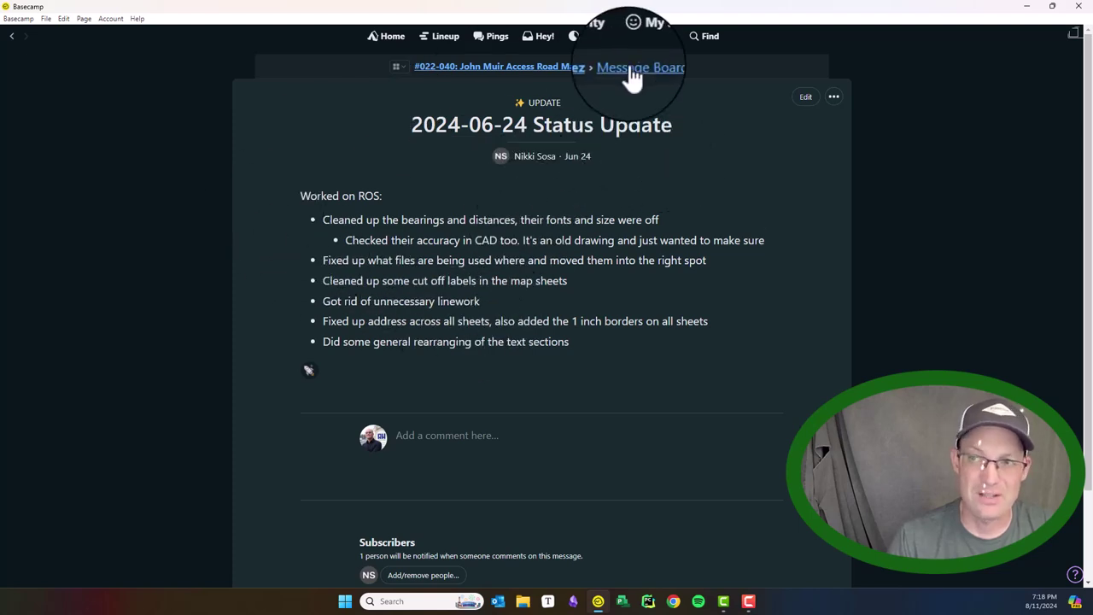
click(581, 66)
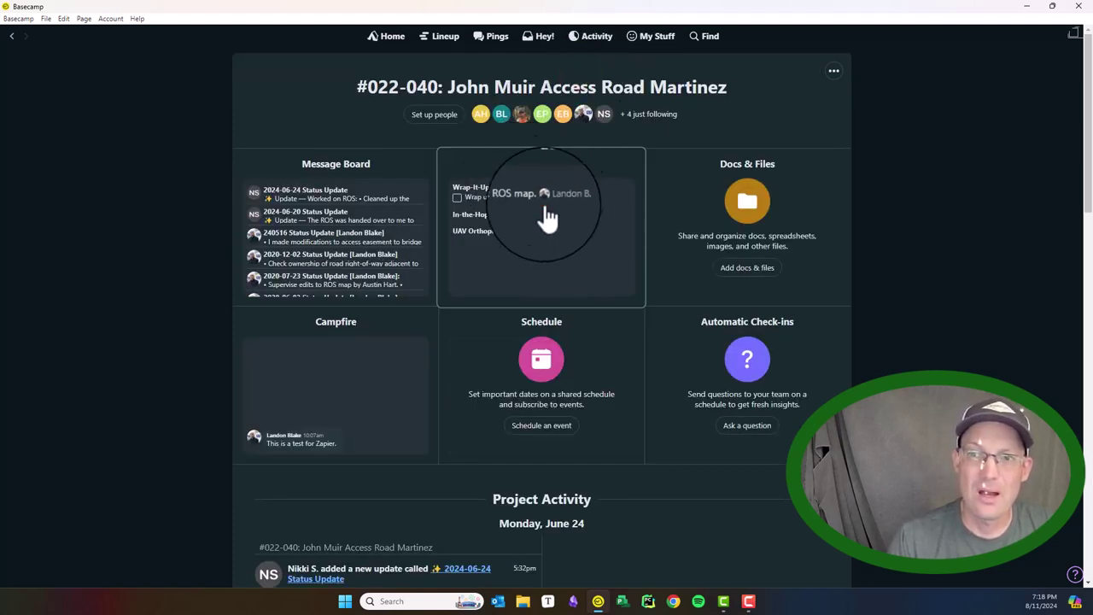
Browse the Wrap-It-Up to-do lists, then scroll the overview down to Project Activity.
click(545, 214)
scroll(408, 406, down, 3)
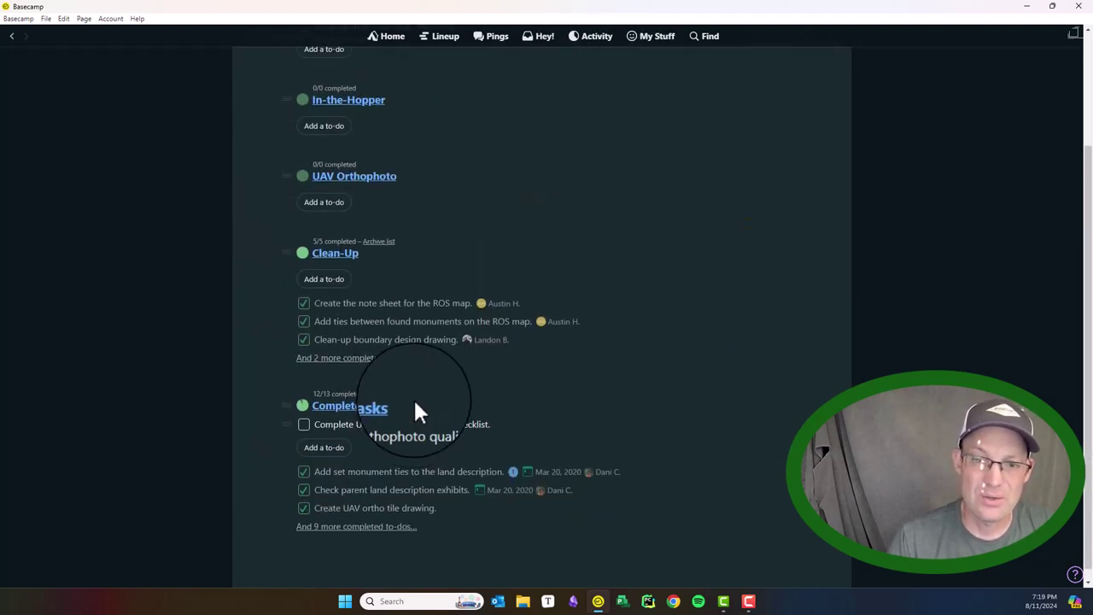
scroll(414, 397, up, 5)
click(555, 65)
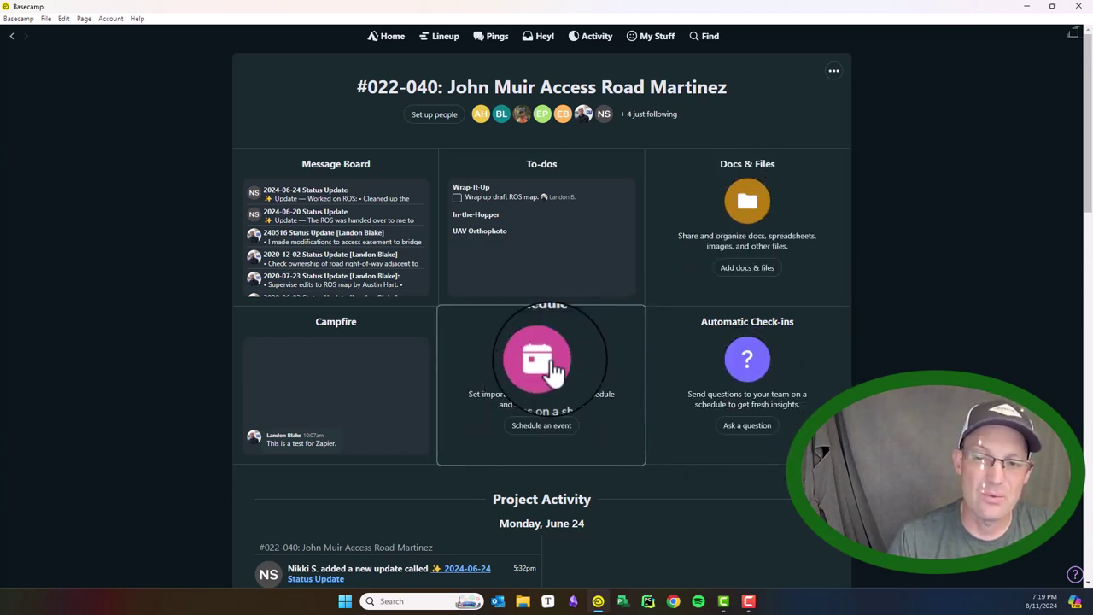
scroll(541, 358, down, 1)
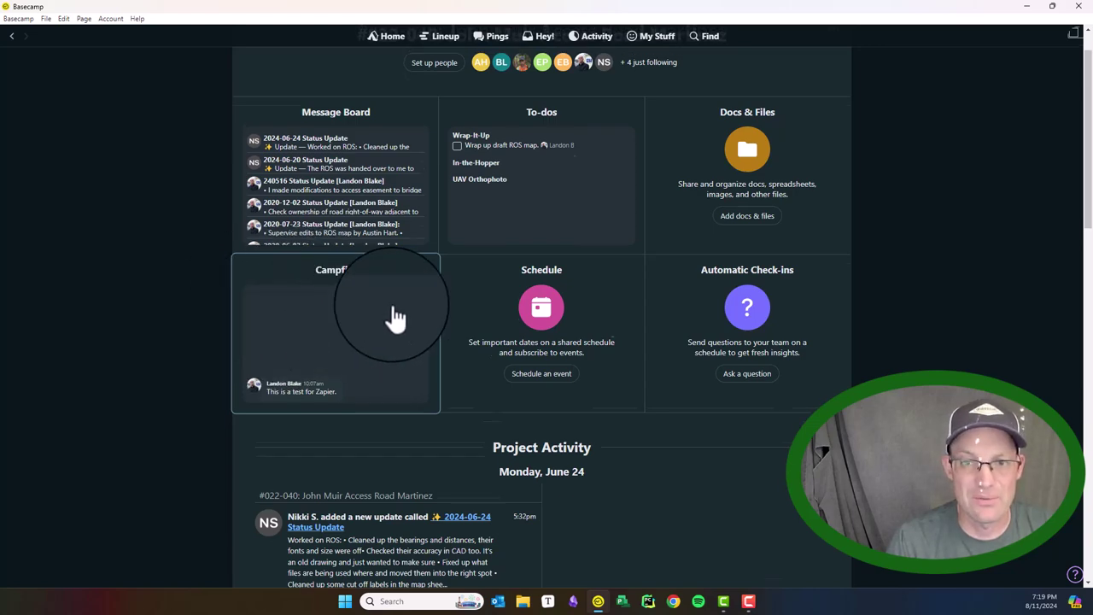
scroll(276, 331, up, 1)
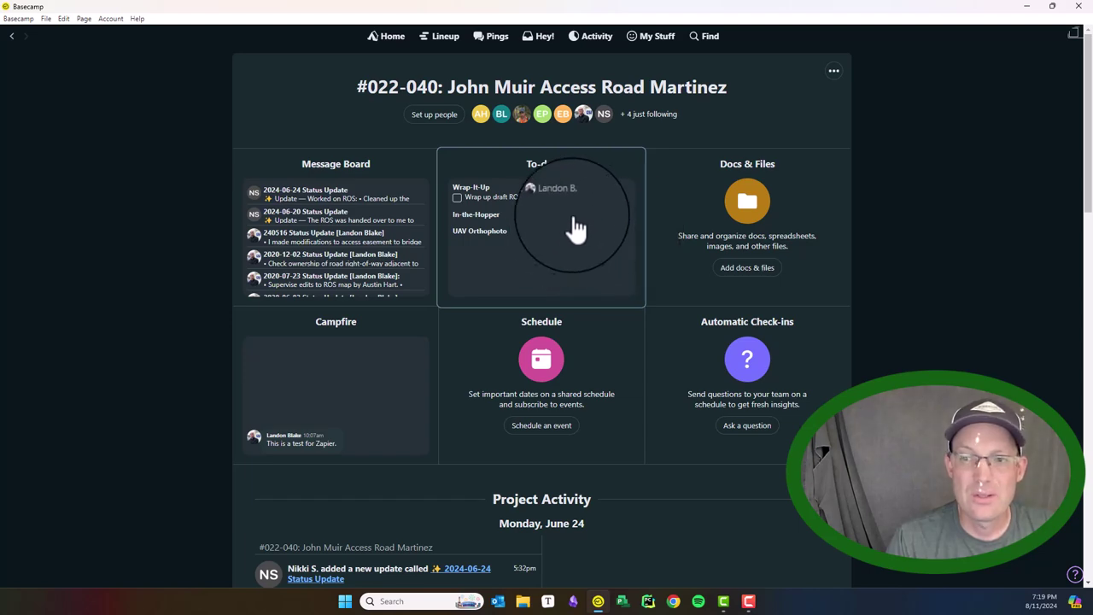
scroll(580, 256, down, 2)
scroll(558, 276, up, 2)
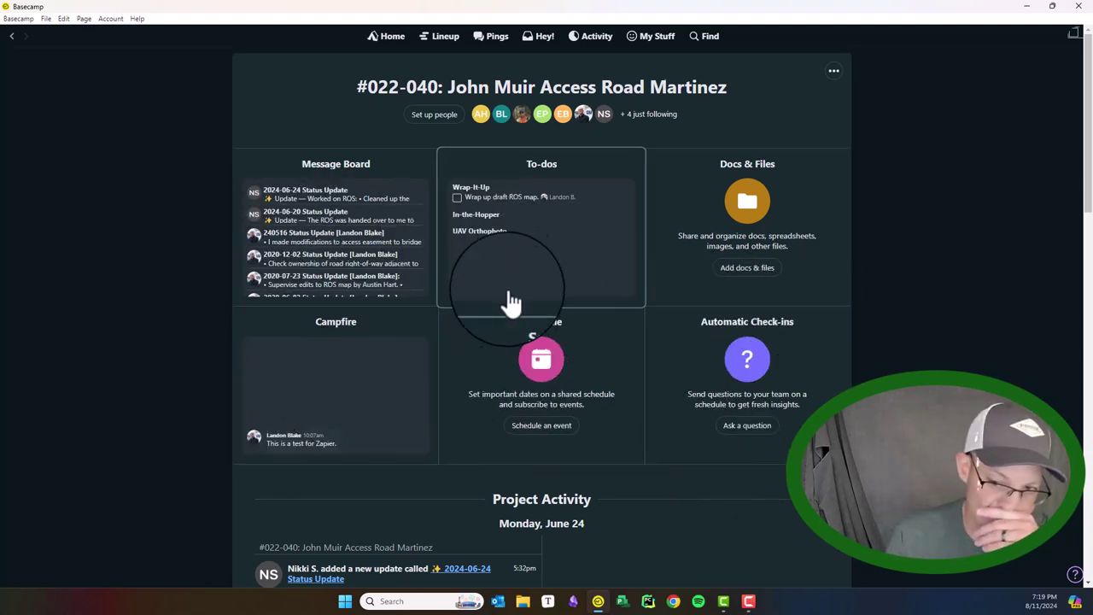
scroll(511, 300, down, 5)
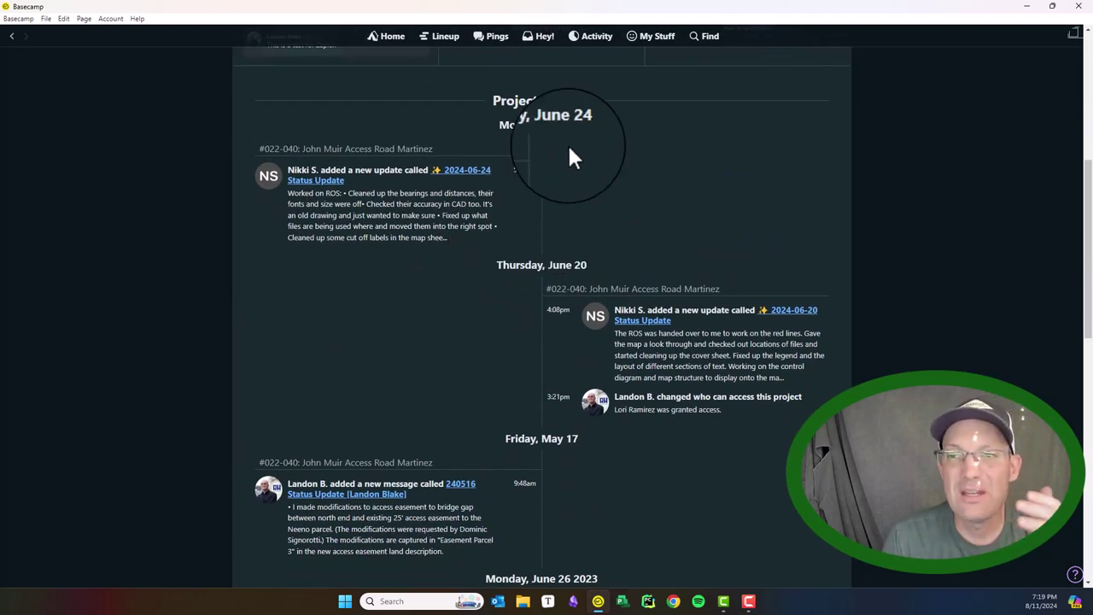
scroll(555, 192, down, 2)
scroll(576, 239, up, 3)
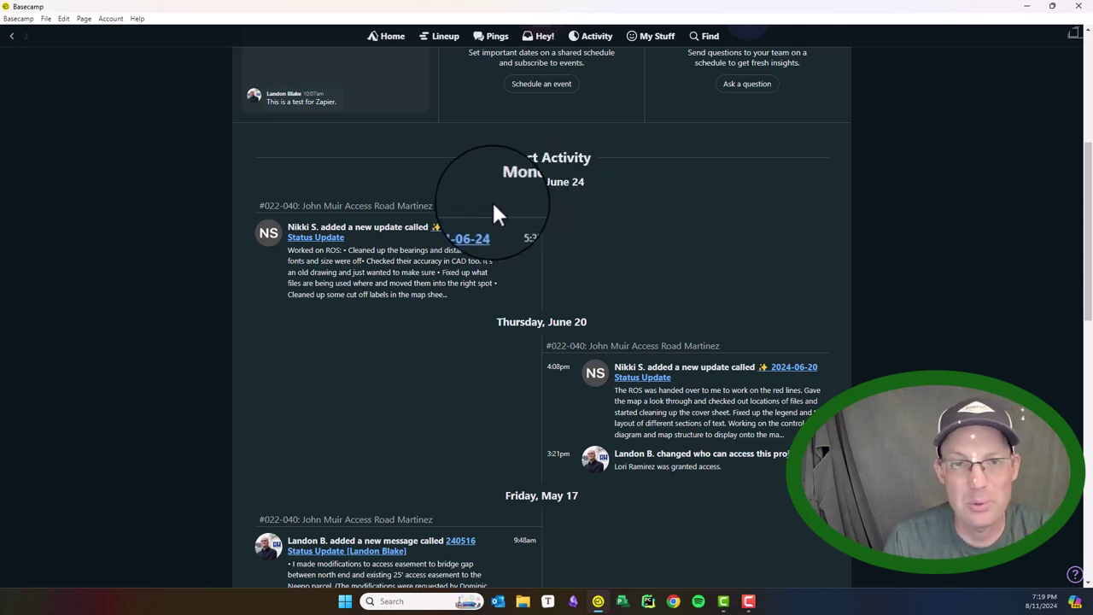
scroll(494, 205, down, 2)
scroll(497, 203, down, 1)
scroll(498, 211, down, 3)
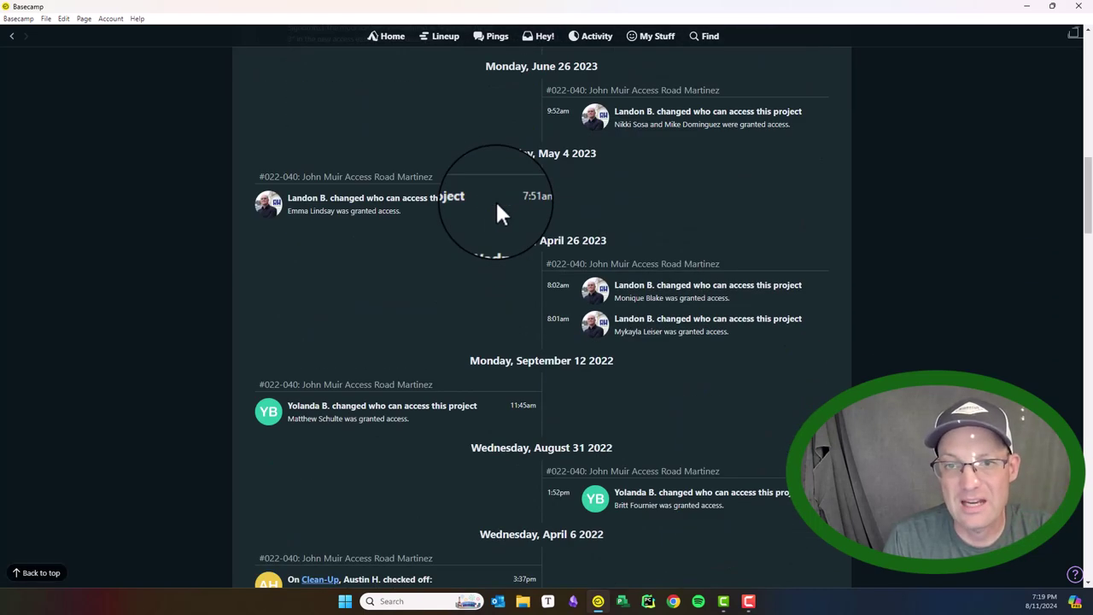
scroll(517, 224, up, 5)
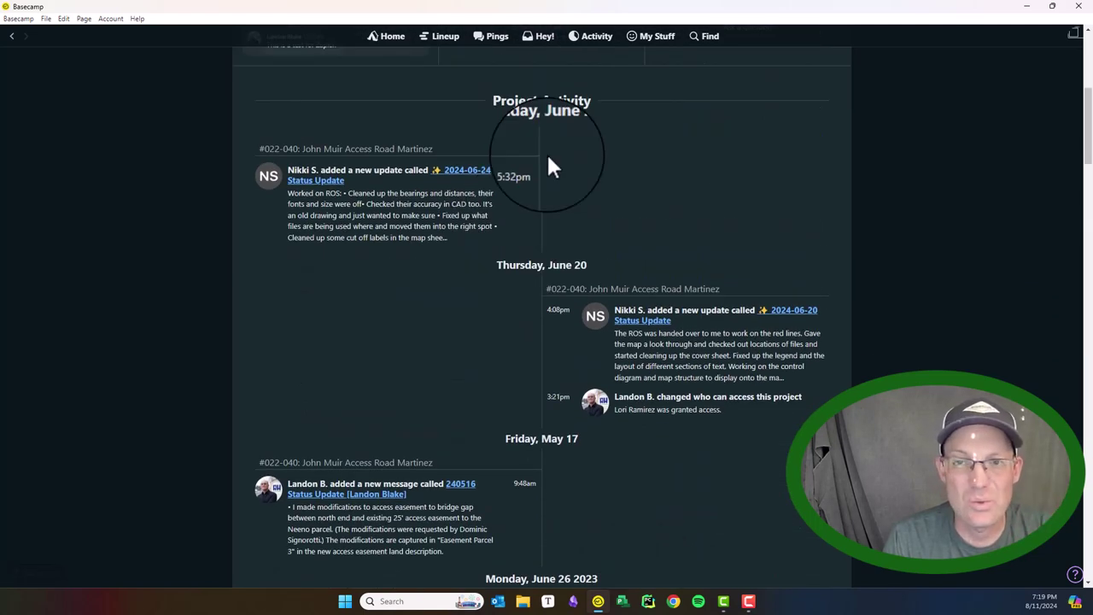
scroll(543, 169, down, 2)
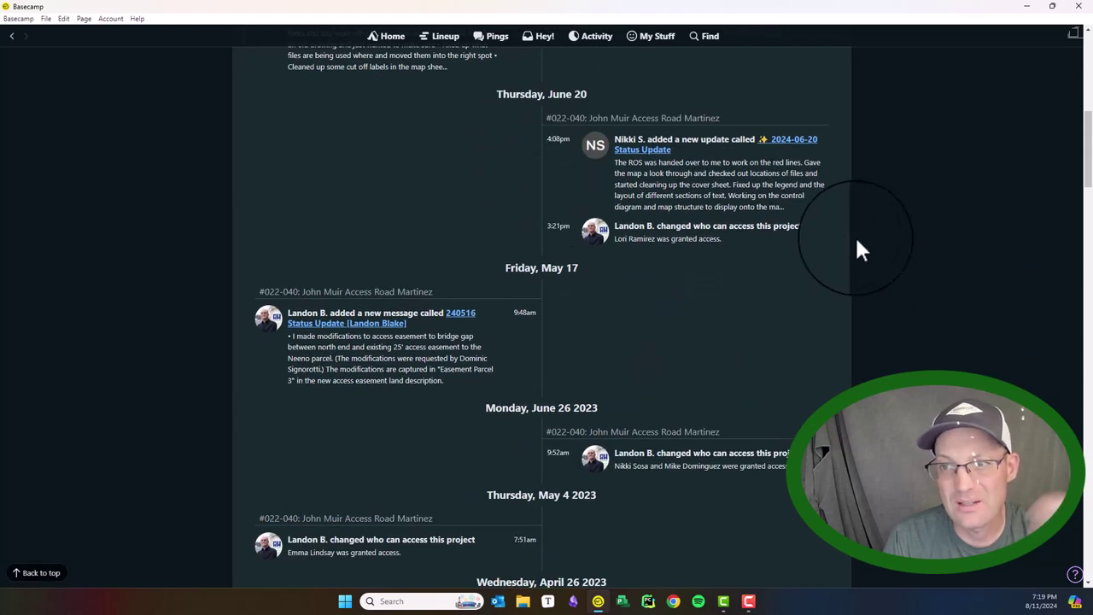
scroll(735, 179, down, 2)
scroll(694, 209, down, 3)
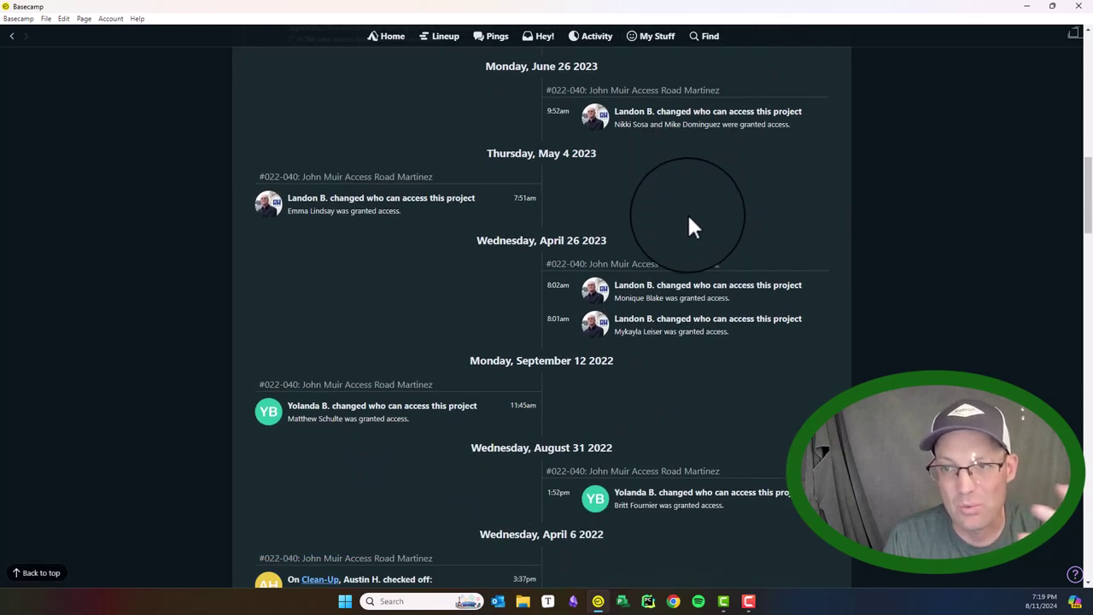
scroll(693, 226, down, 2)
scroll(697, 231, up, 15)
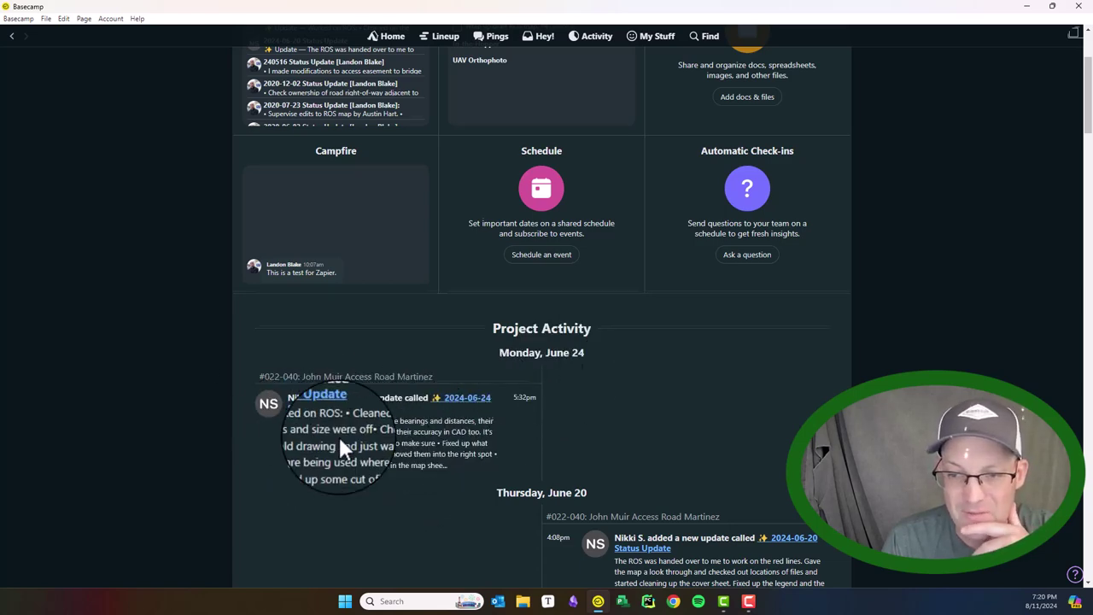
scroll(338, 435, down, 1)
scroll(330, 326, down, 1)
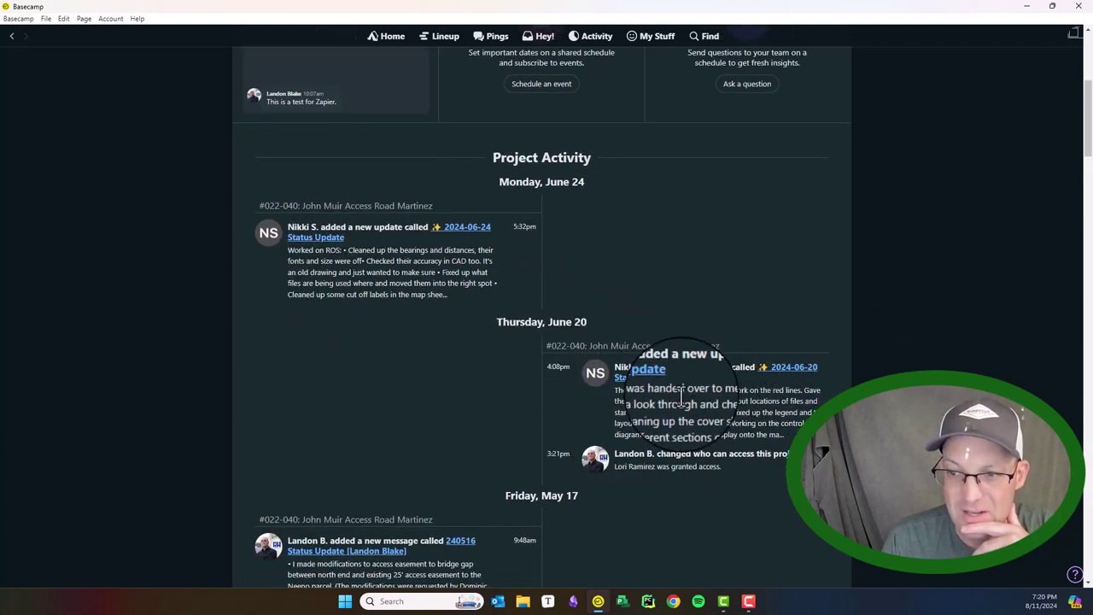
scroll(646, 406, up, 1)
scroll(646, 405, down, 3)
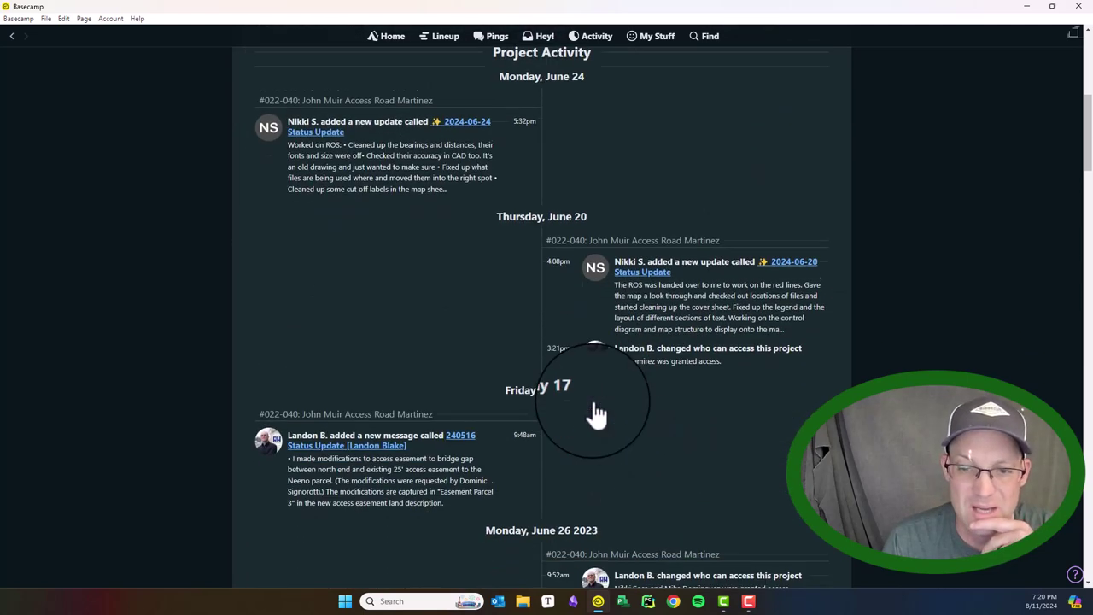
scroll(462, 444, up, 8)
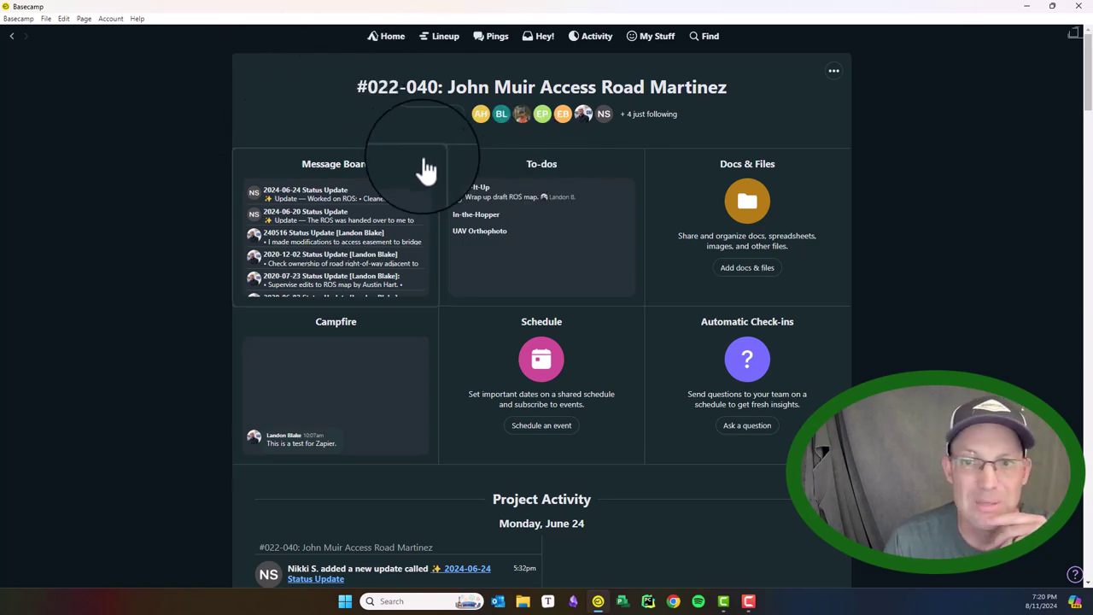
Return to the Home grid and open the RH Aspect: Marketing project card.
click(385, 38)
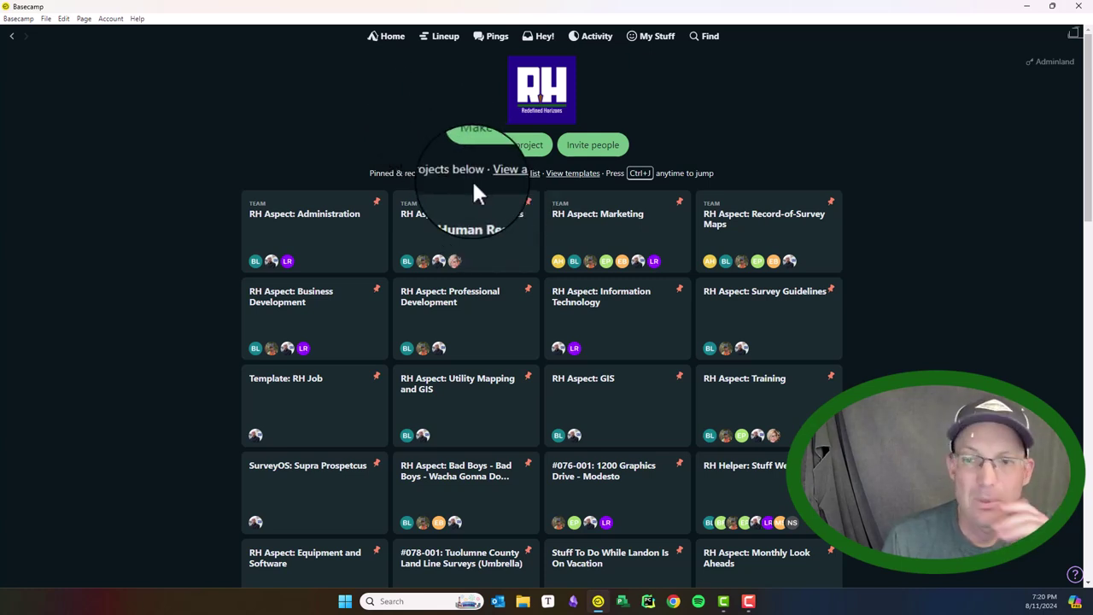
click(600, 230)
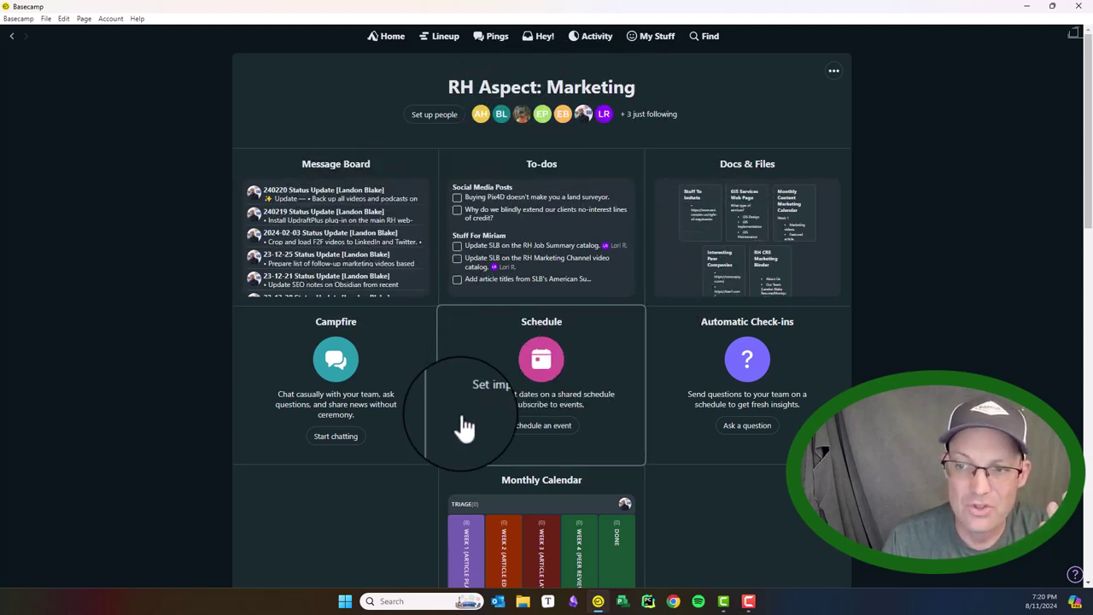
Read the 240220 Status Update on the Marketing Message Board and return to the project.
click(342, 239)
click(466, 158)
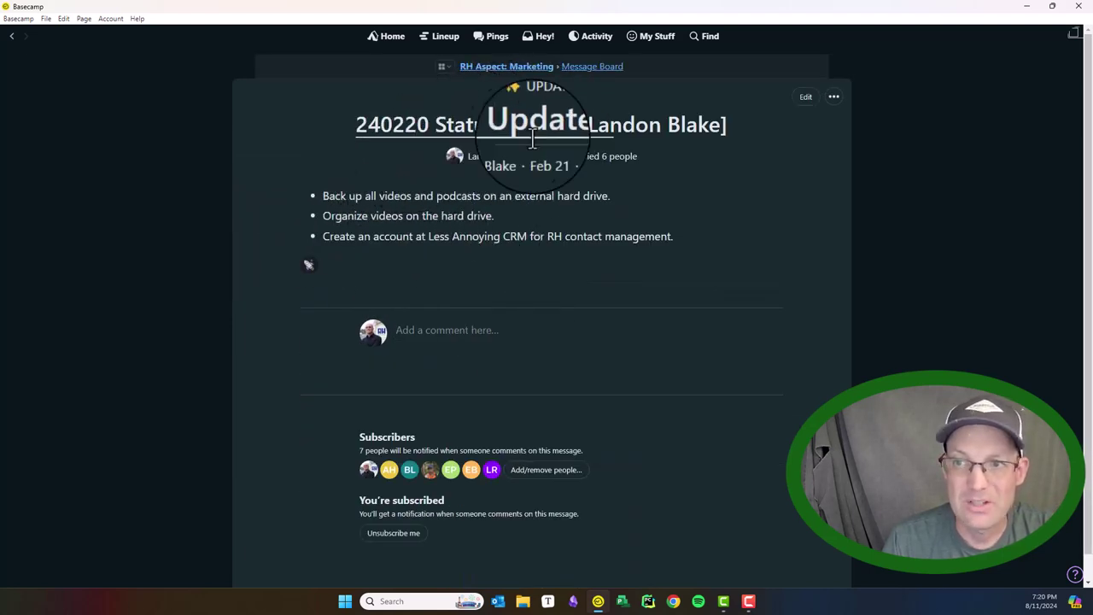
click(526, 65)
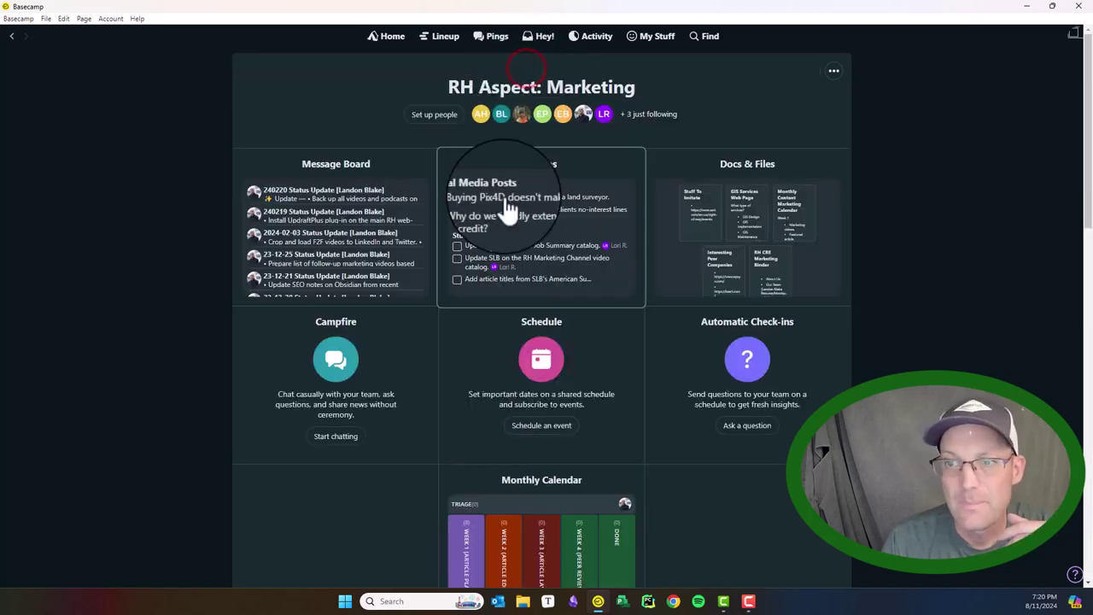
Scroll through the Marketing to-do lists, including Social Media Posts, and return to the overview.
click(512, 212)
scroll(692, 320, down, 3)
scroll(692, 318, down, 20)
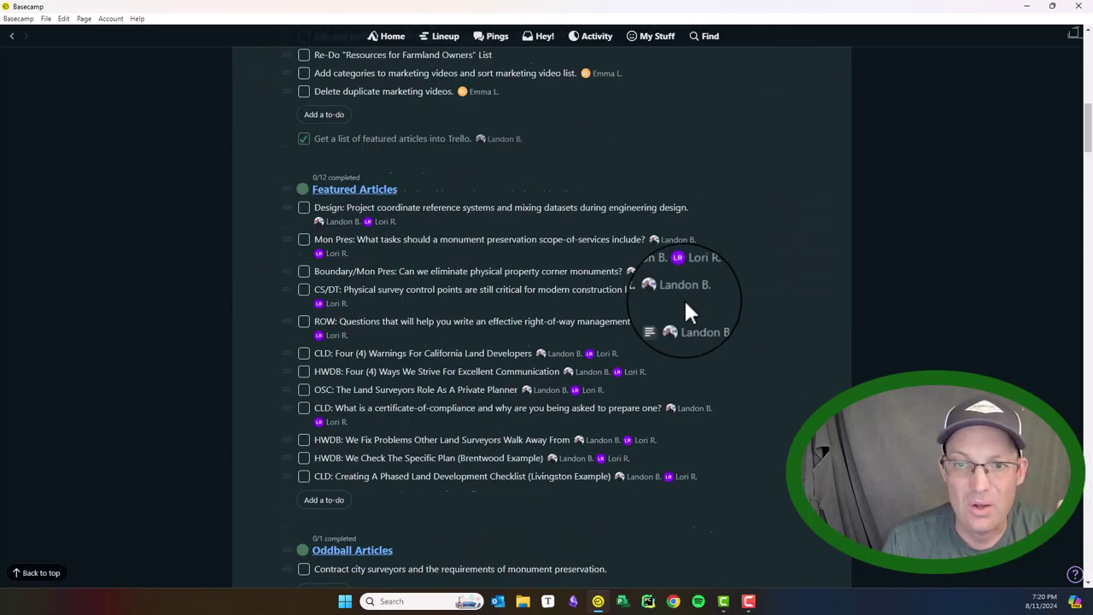
scroll(679, 296, down, 5)
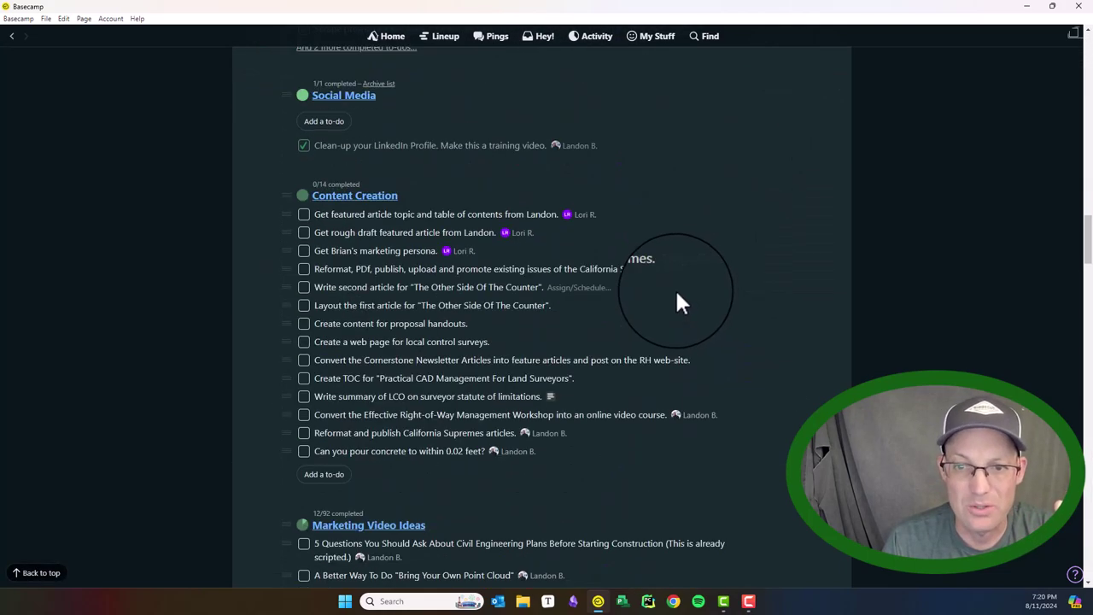
scroll(676, 290, up, 15)
scroll(675, 280, up, 7)
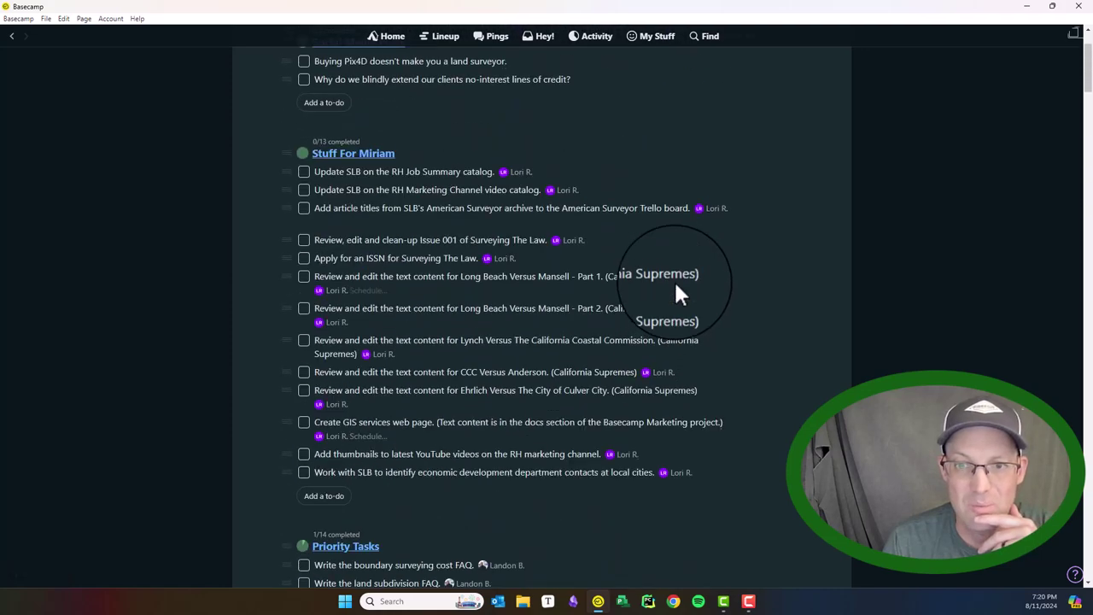
click(566, 73)
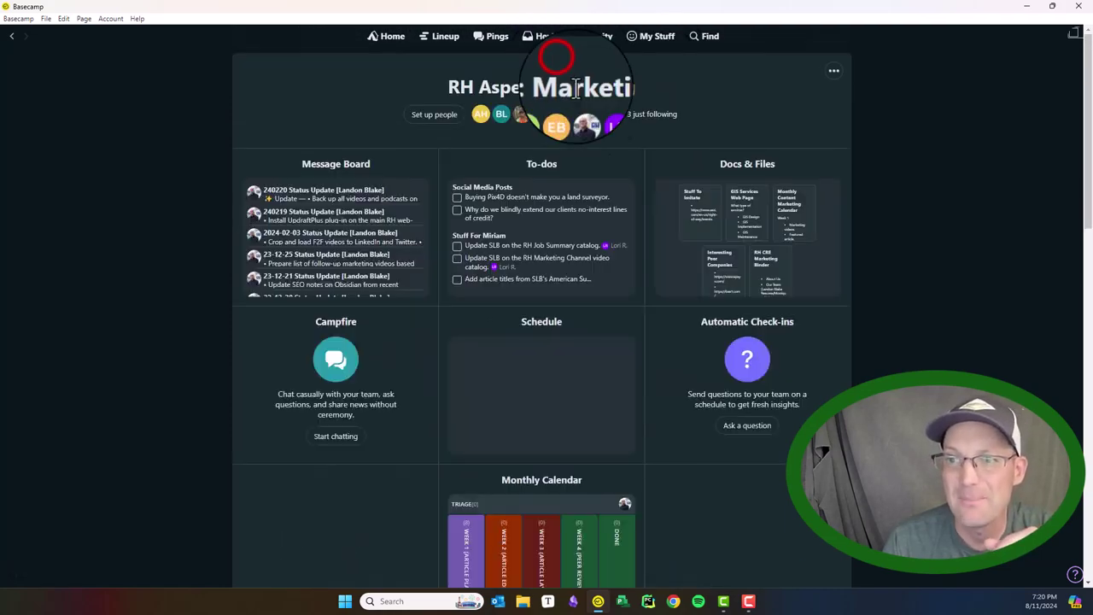
click(735, 237)
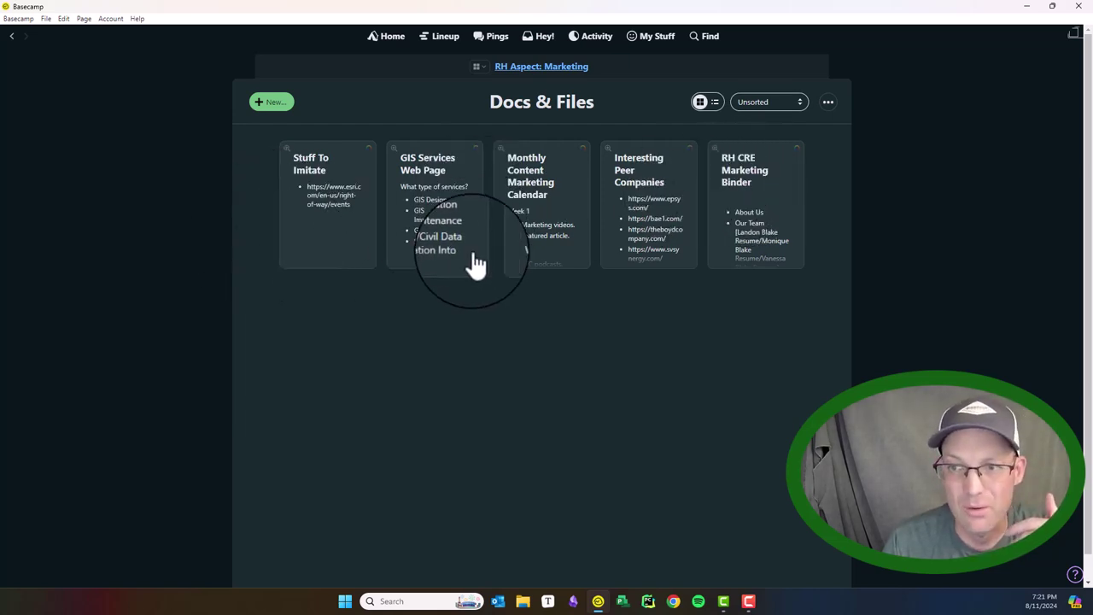
click(663, 239)
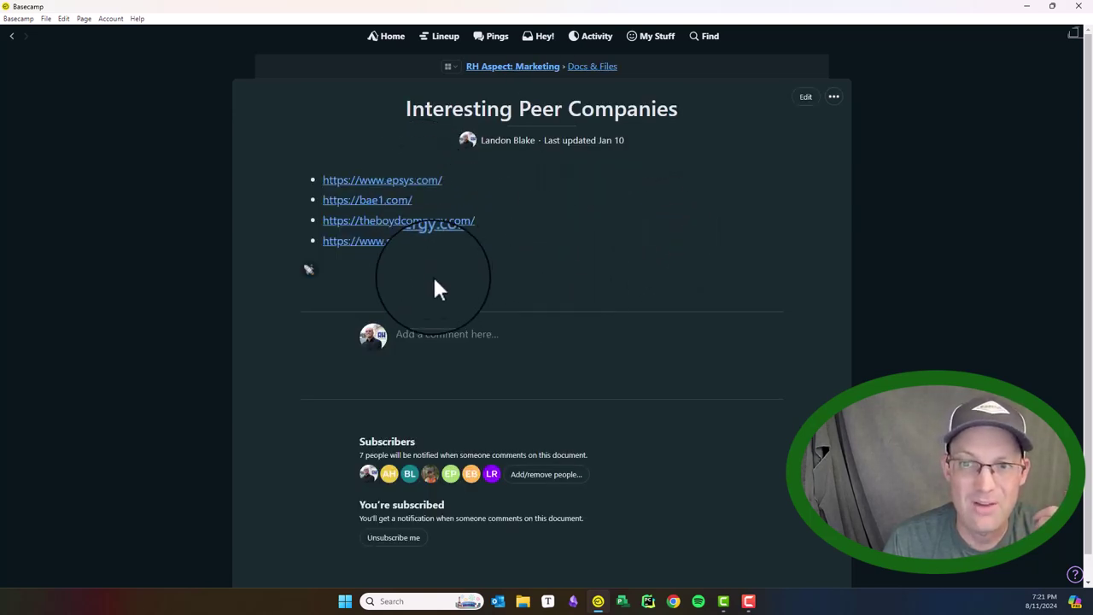
click(506, 68)
click(703, 223)
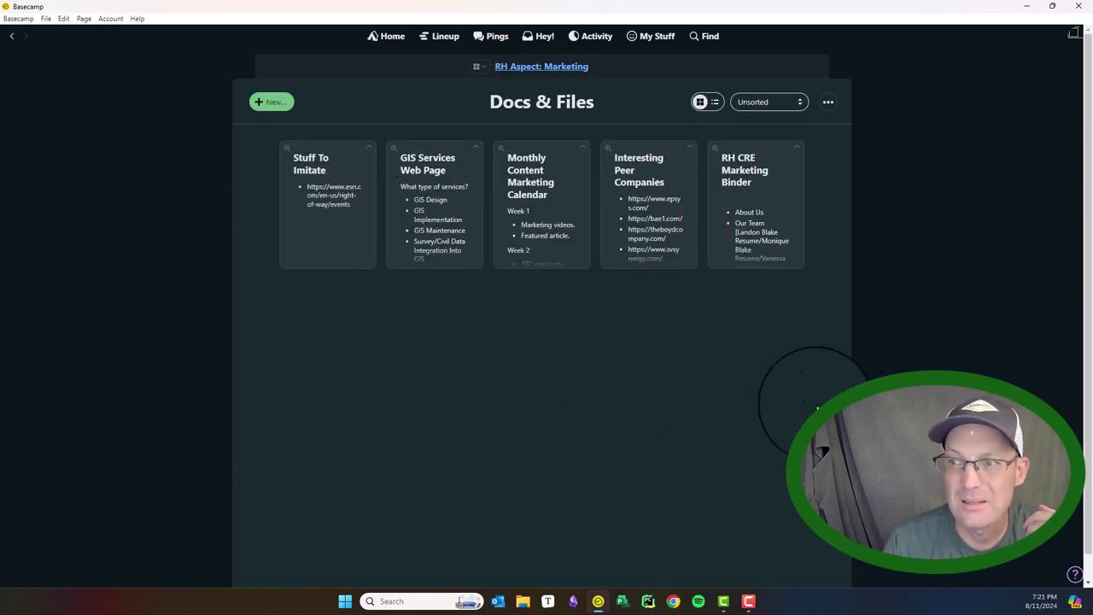
click(461, 220)
scroll(538, 244, down, 2)
scroll(547, 245, up, 2)
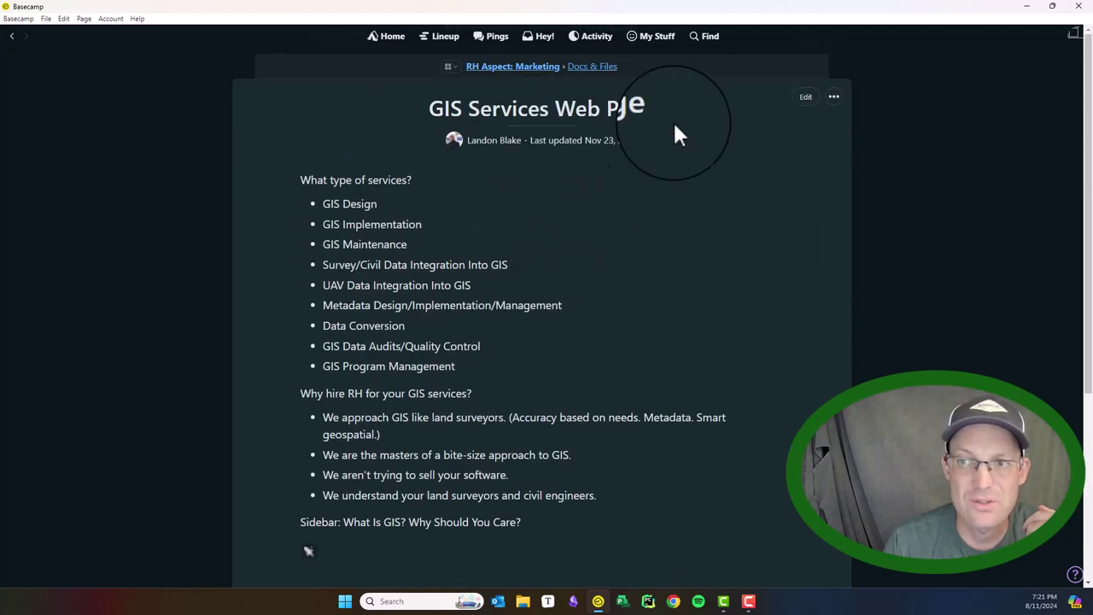
click(592, 66)
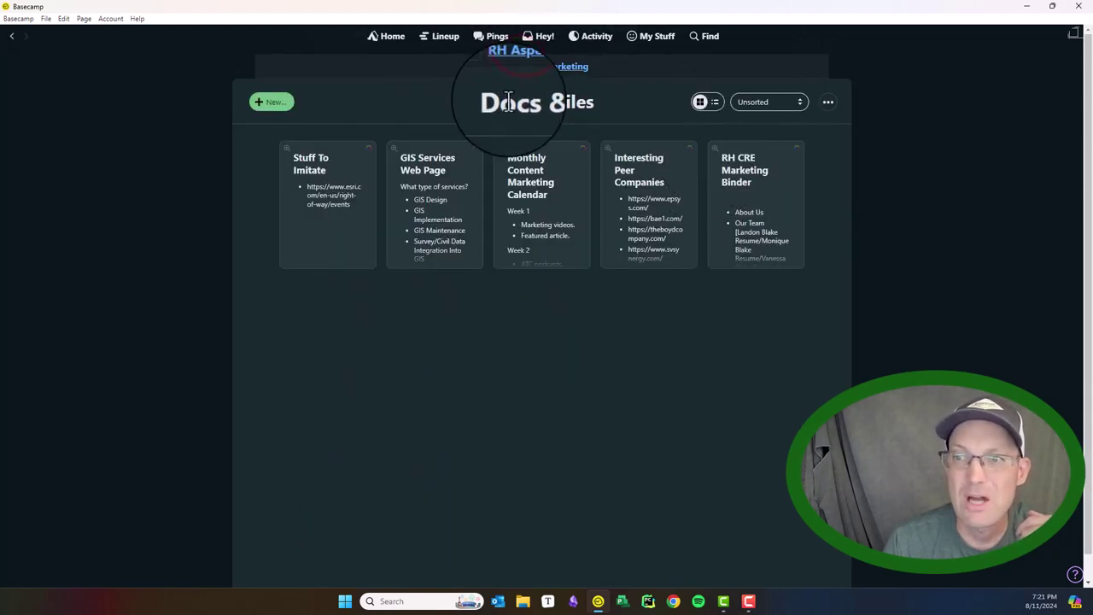
click(538, 67)
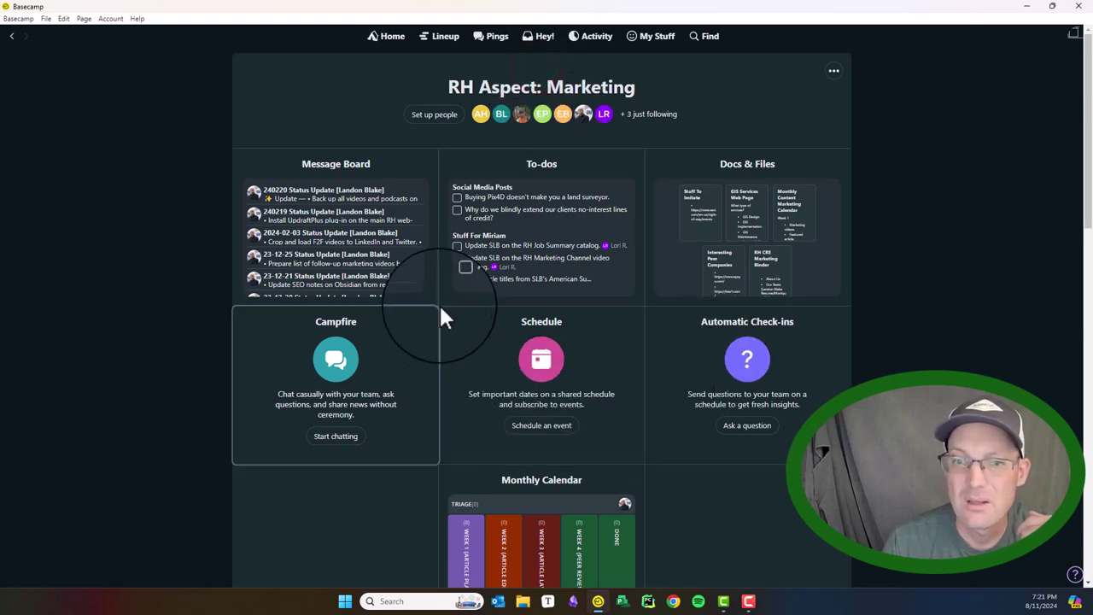
scroll(442, 314, down, 1)
click(548, 432)
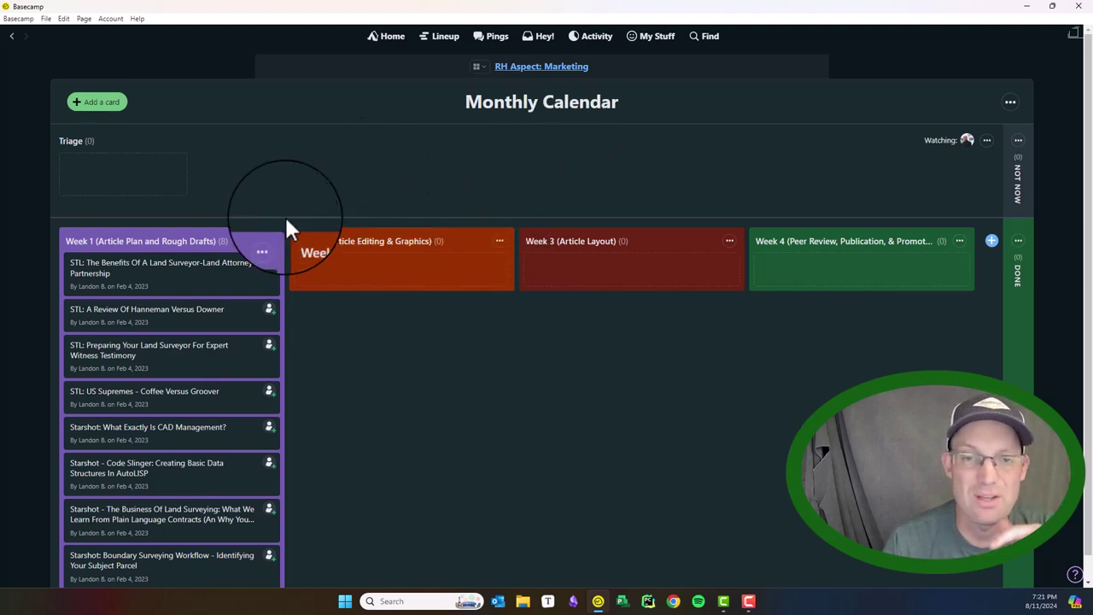
scroll(184, 239, down, 1)
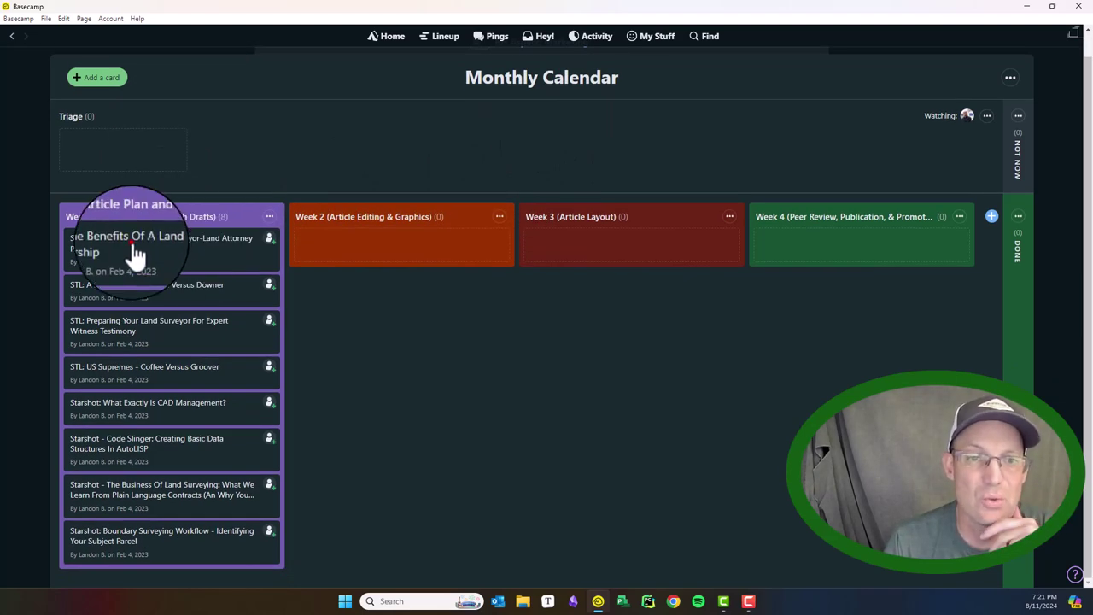
drag(135, 252, 568, 261)
drag(568, 260, 77, 265)
scroll(77, 333, down, 1)
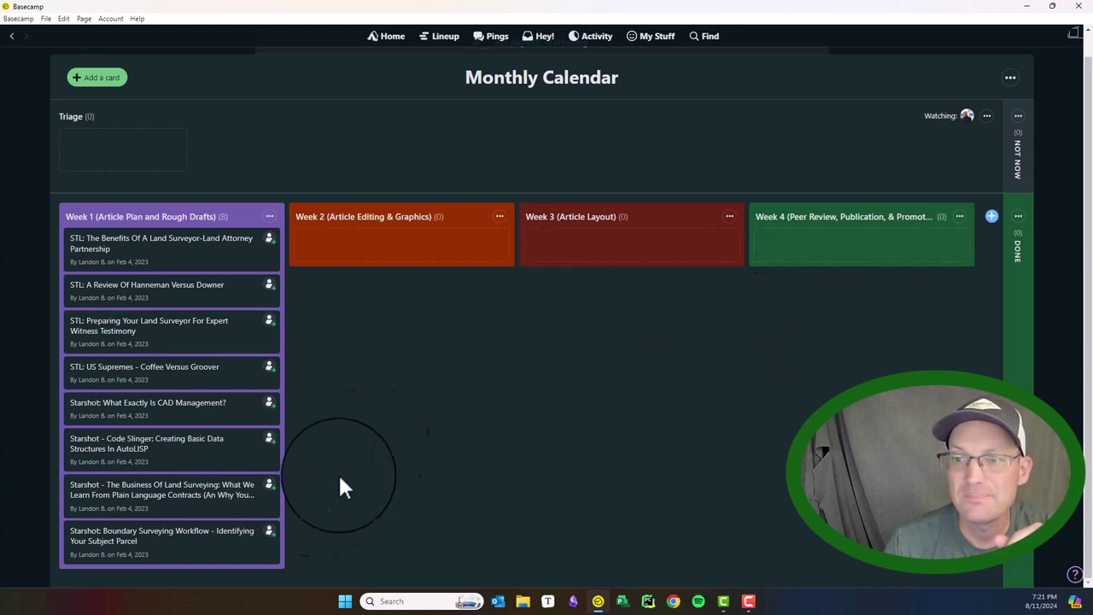
scroll(652, 97, up, 1)
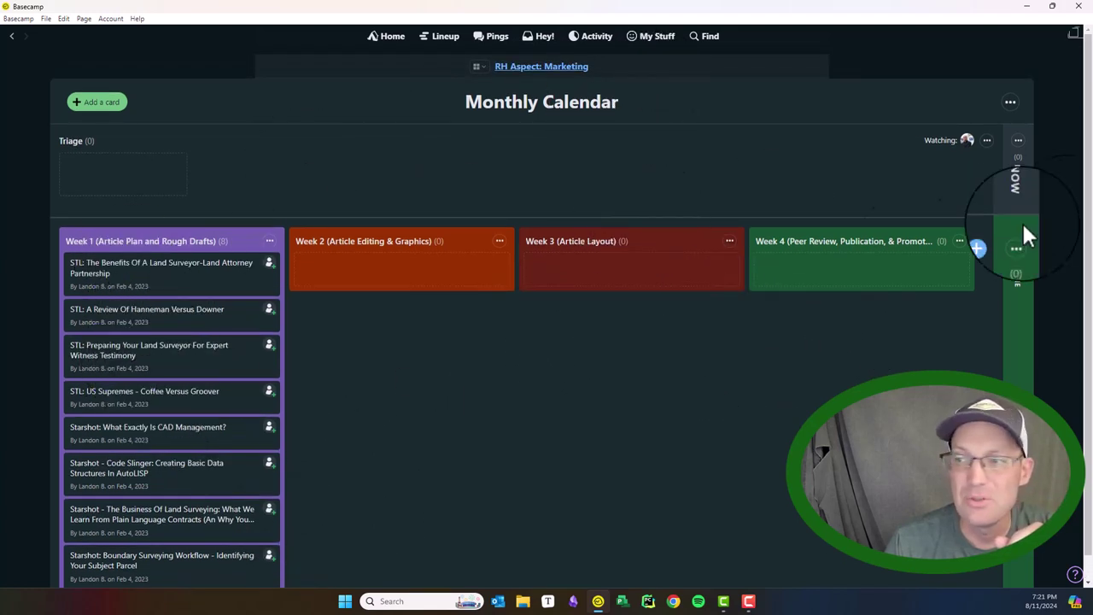
scroll(466, 282, down, 1)
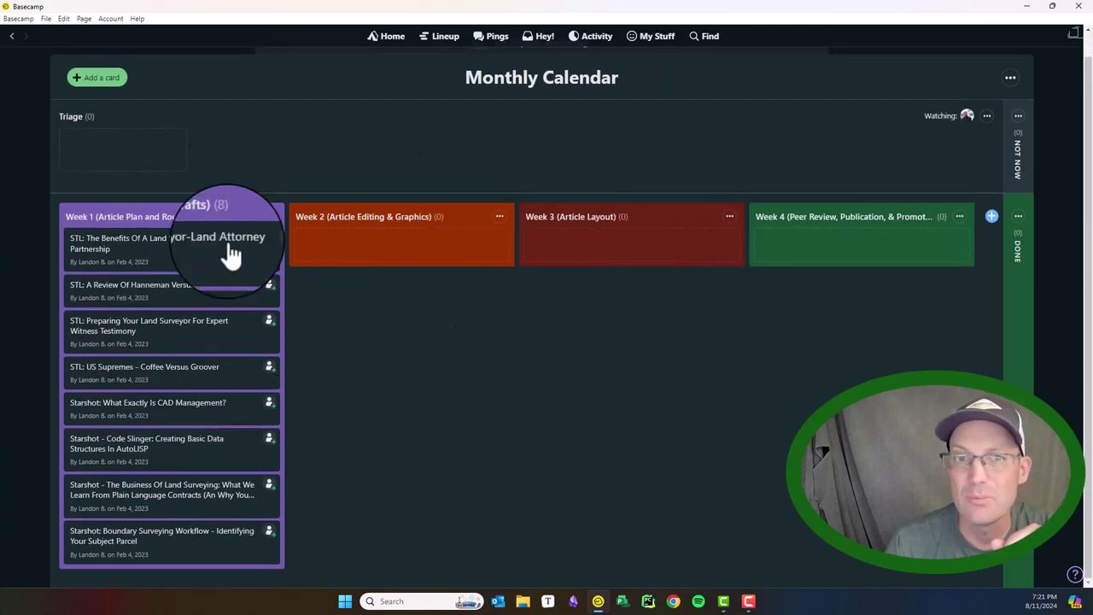
scroll(99, 77, up, 1)
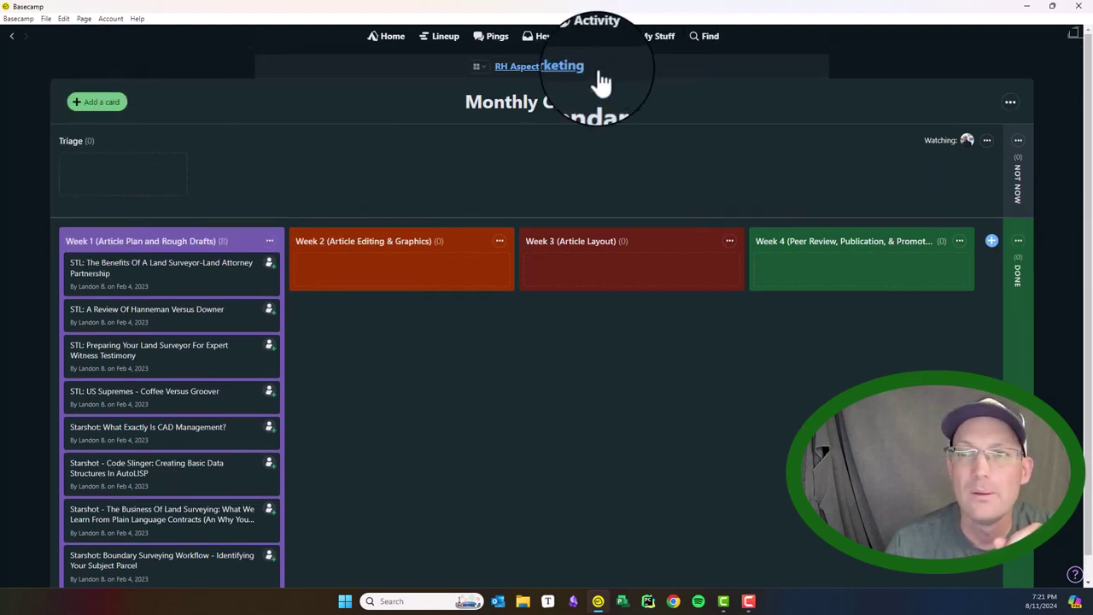
click(553, 66)
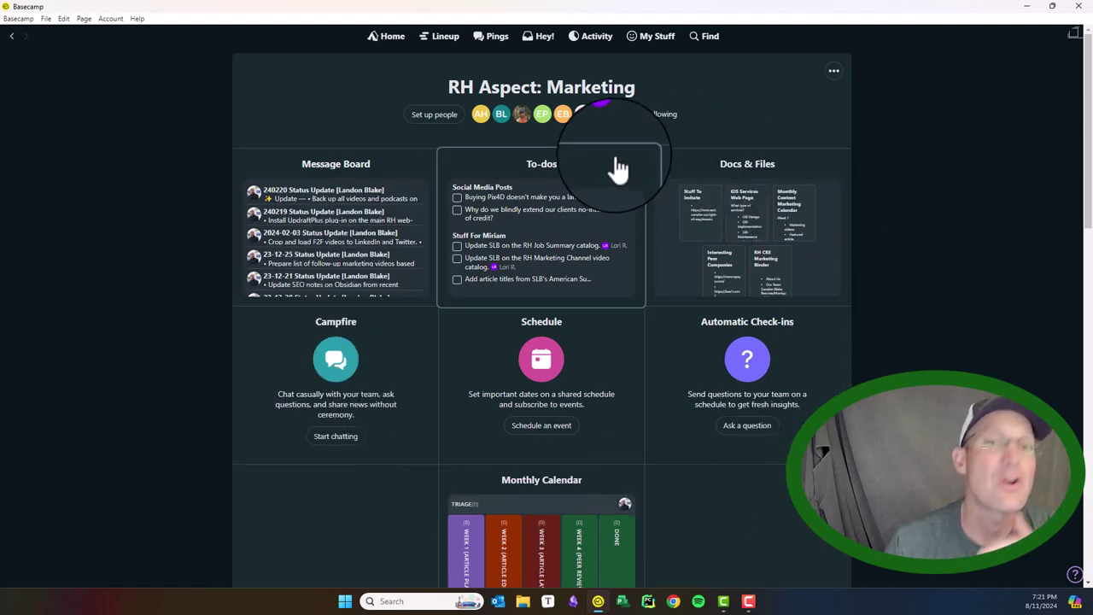
From Home, scroll through the alphabetical All Projects list starting at #022-040.
click(391, 38)
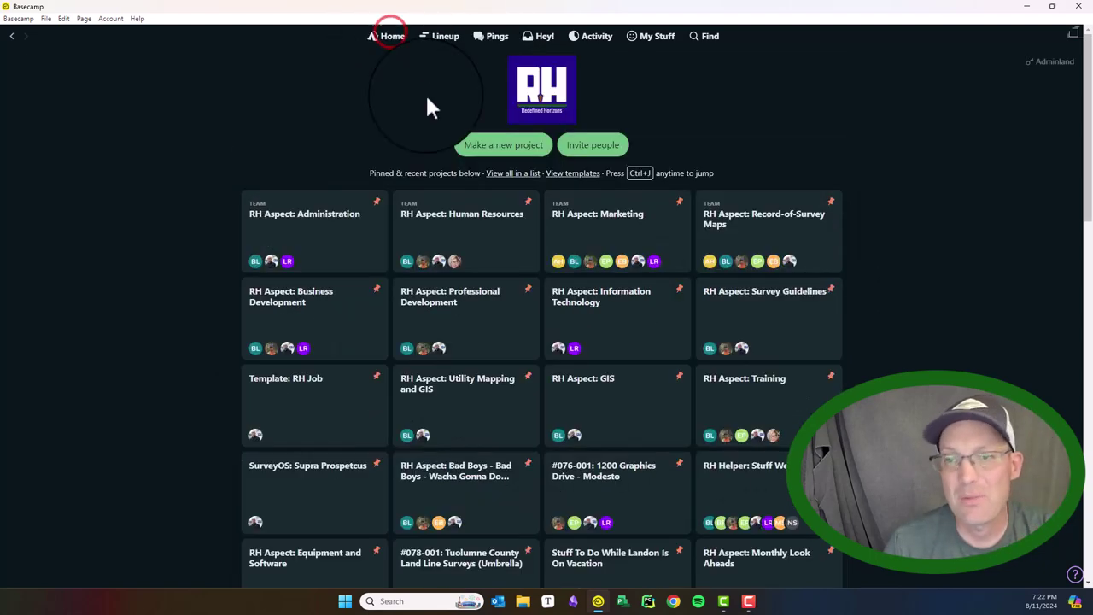
click(504, 174)
scroll(435, 158, down, 8)
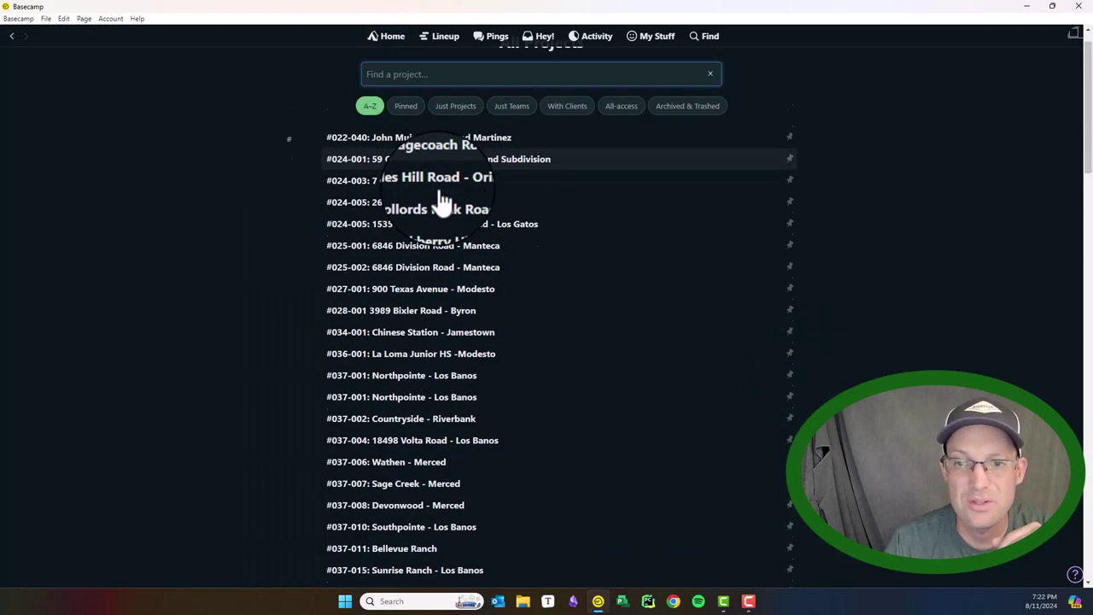
scroll(398, 242, down, 12)
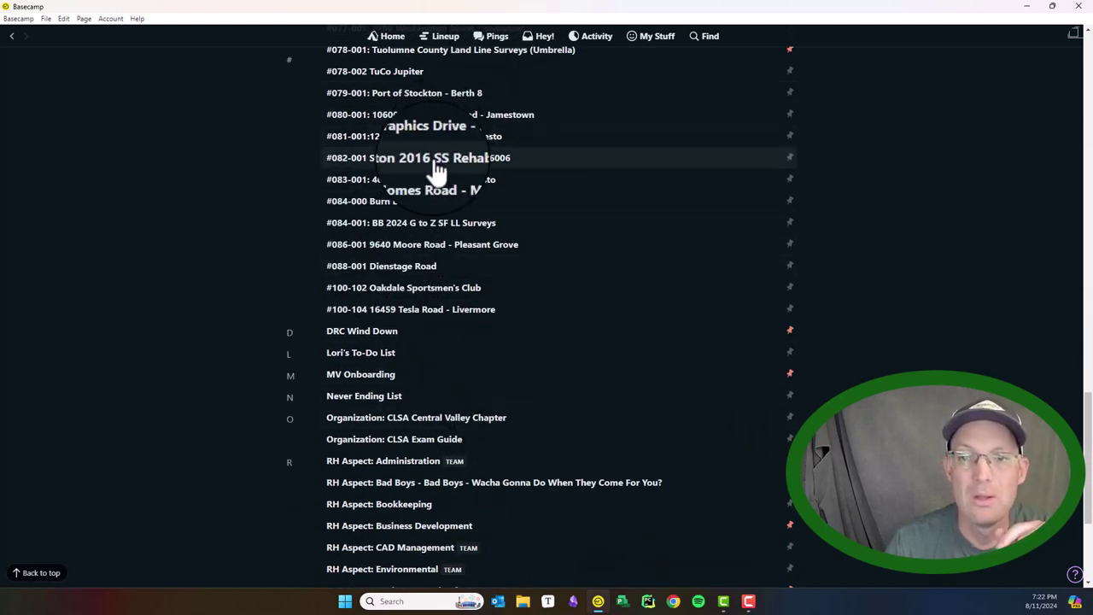
scroll(431, 260, down, 3)
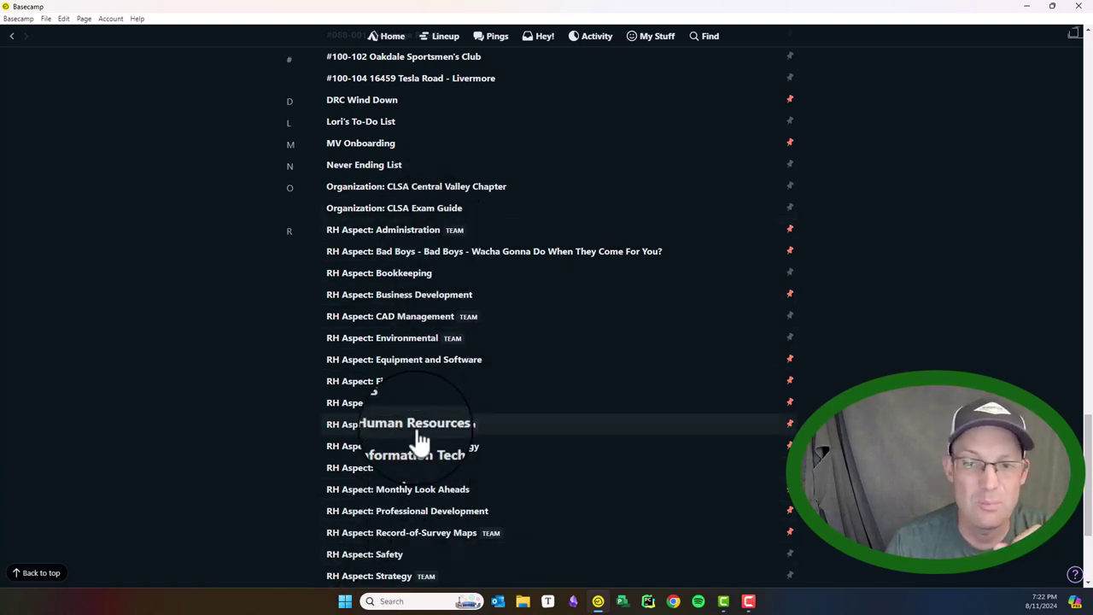
scroll(663, 281, up, 20)
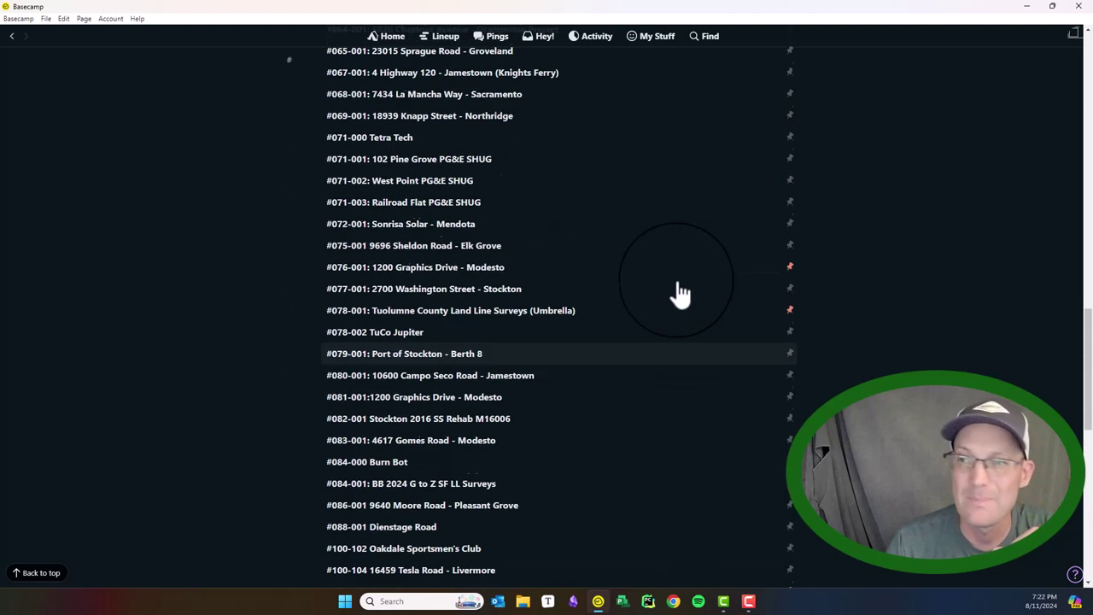
scroll(676, 302, up, 3)
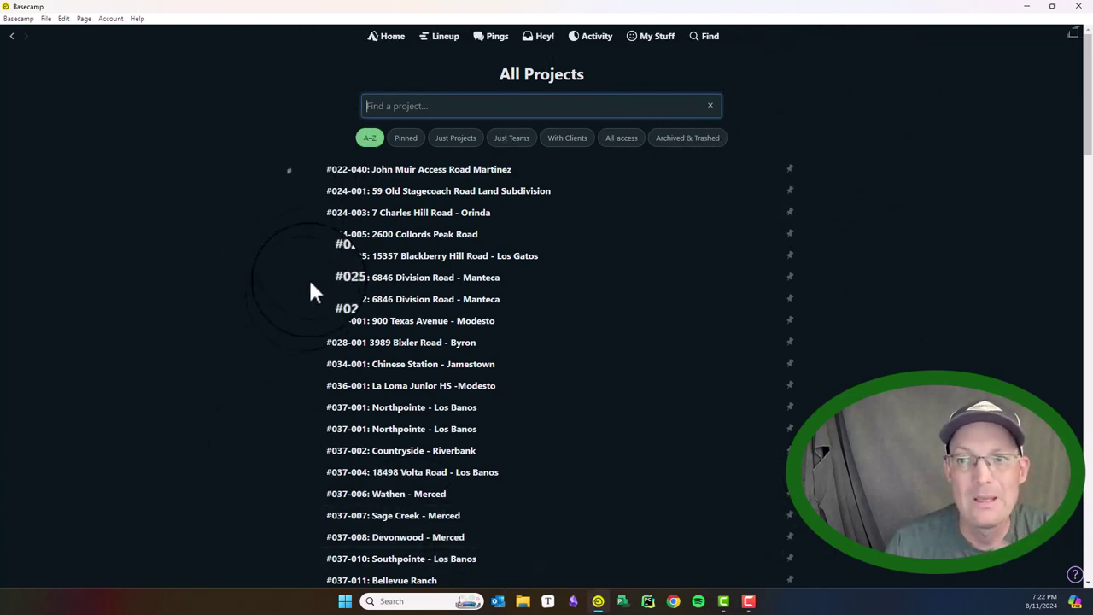
click(397, 37)
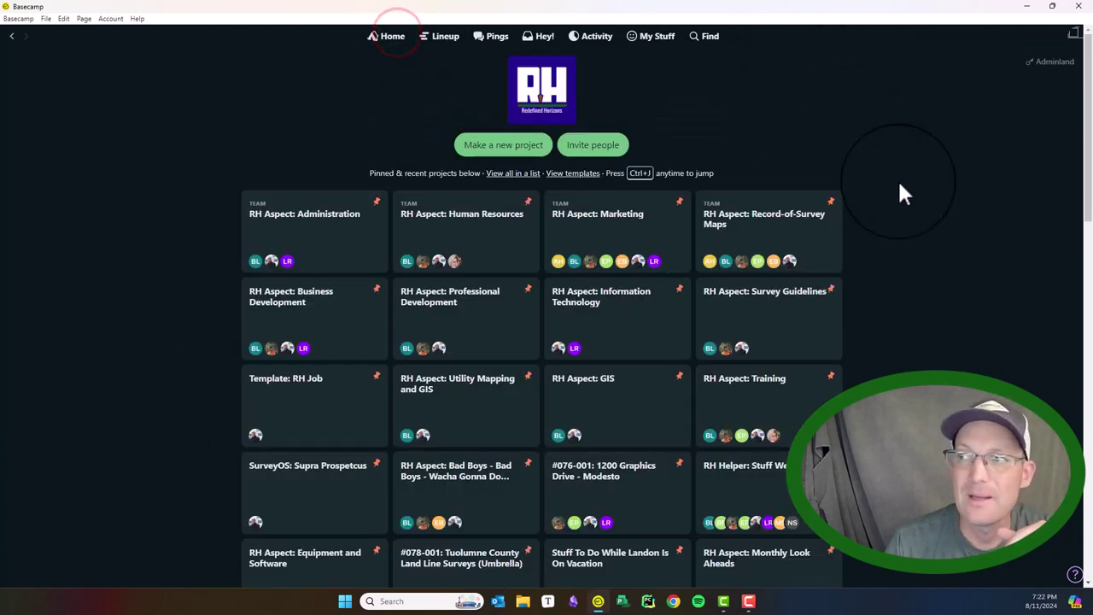